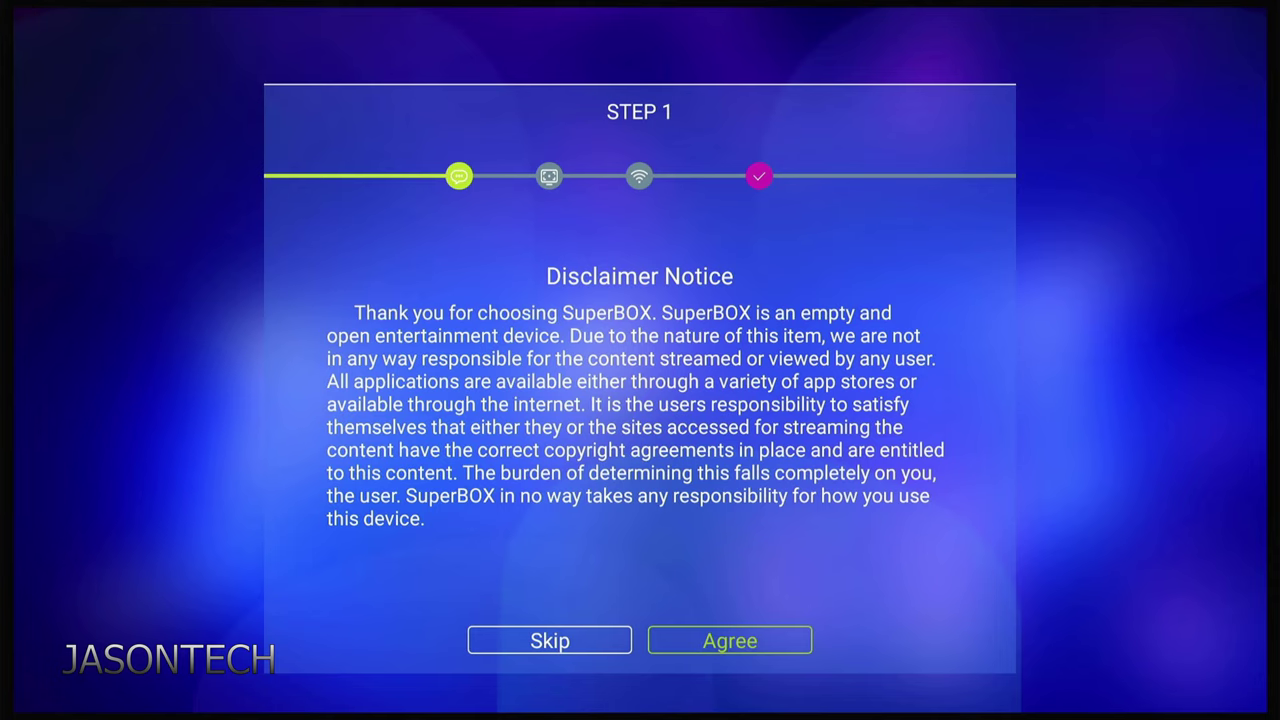
Agree to the disclaimer notice in the first step of the device setup
key("Down")
key("Right")
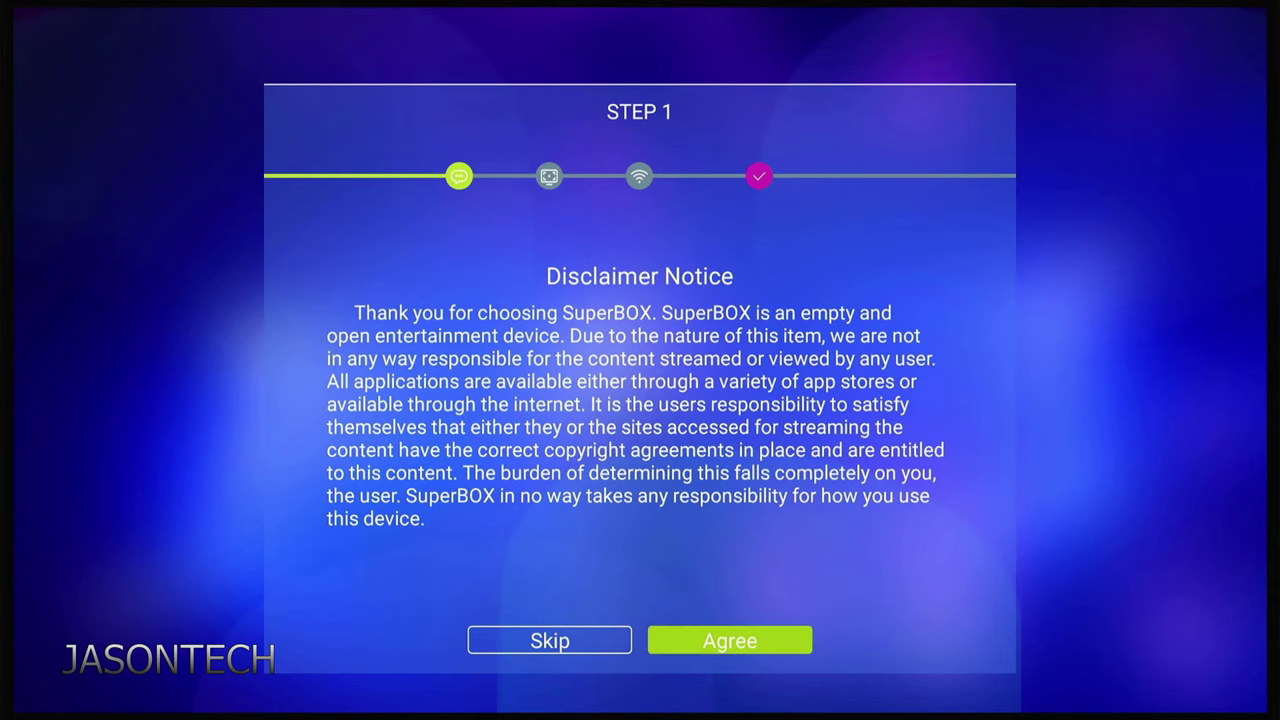
key("Return")
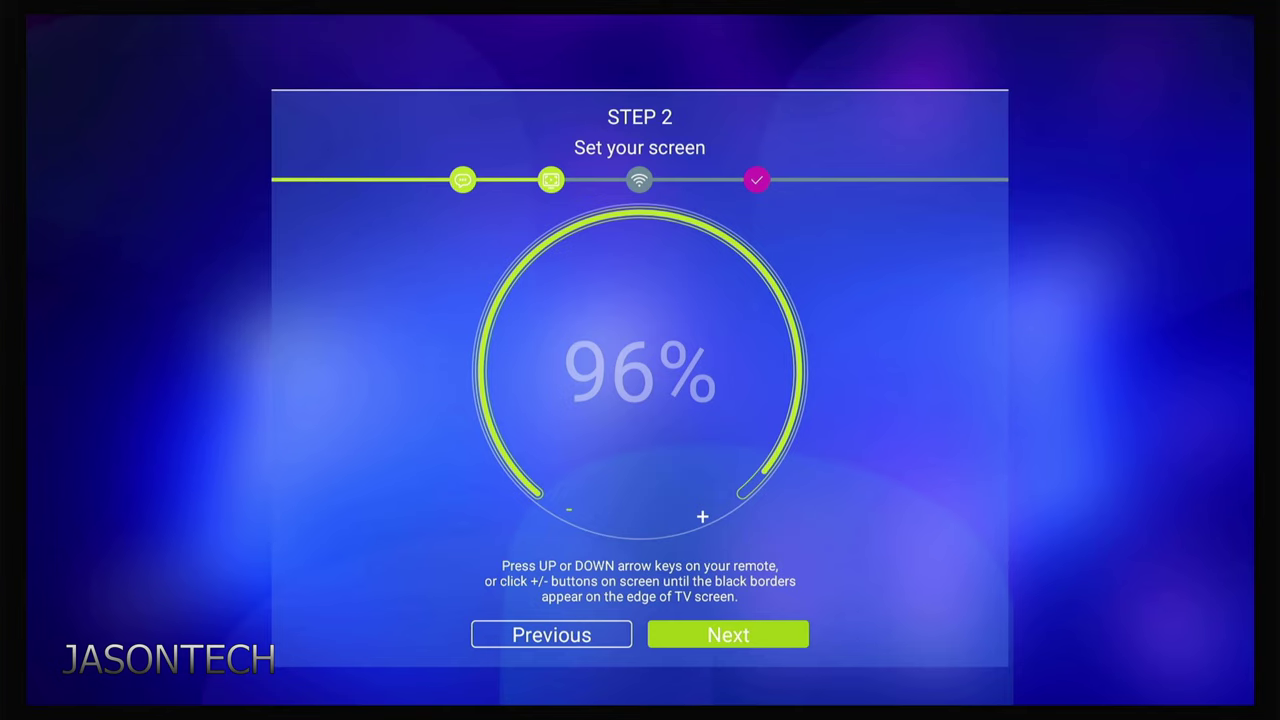
Set the screen size to 100% and continue to the network setup
key("Up")
key("Up")
key("Up")
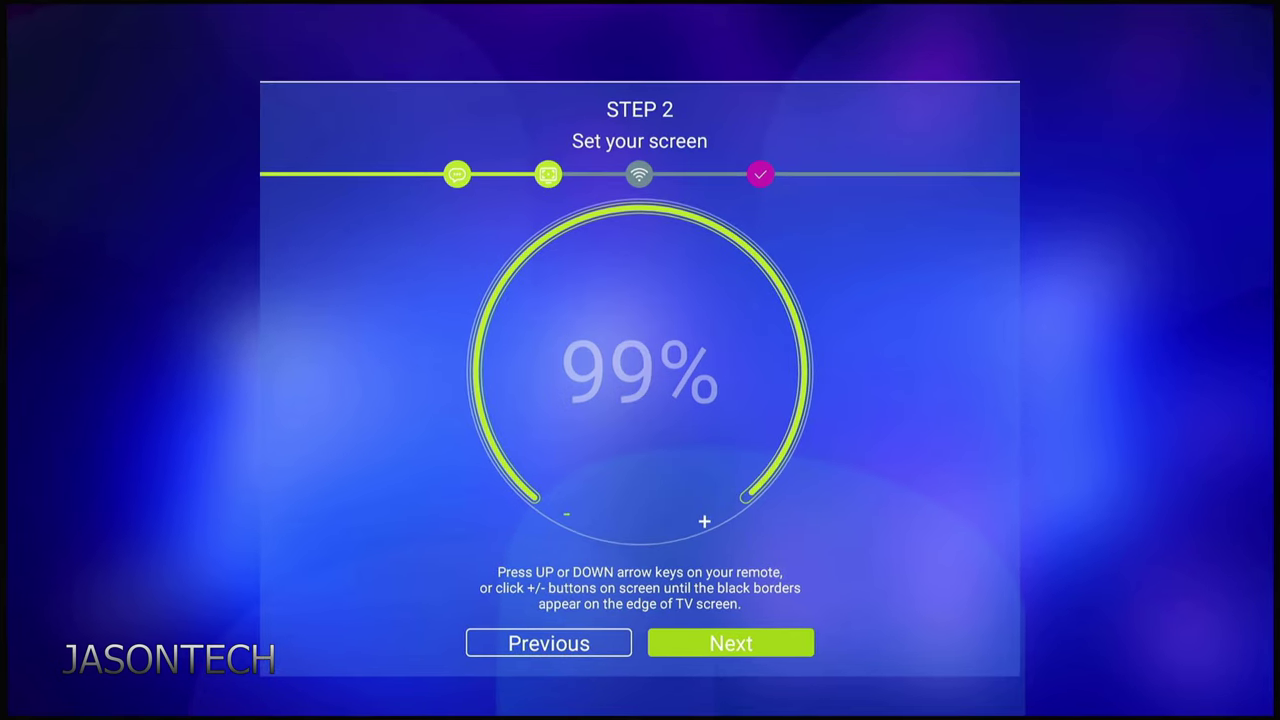
key("Up")
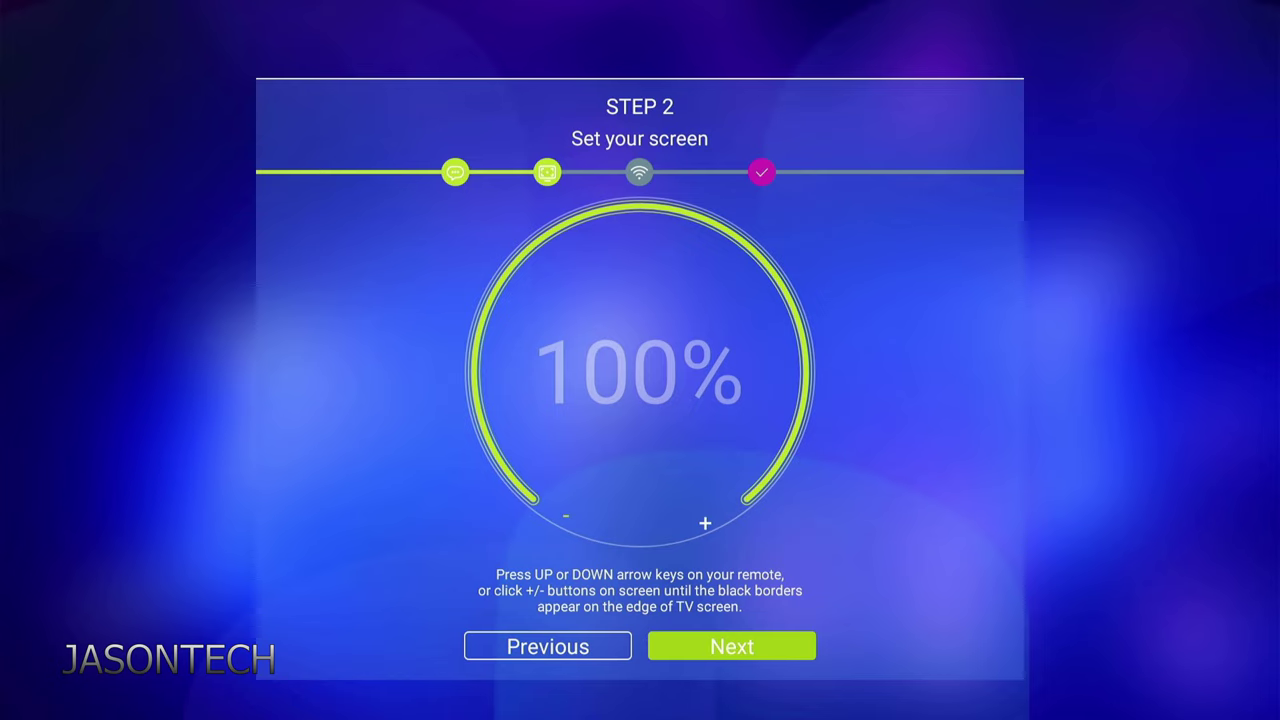
key("Return")
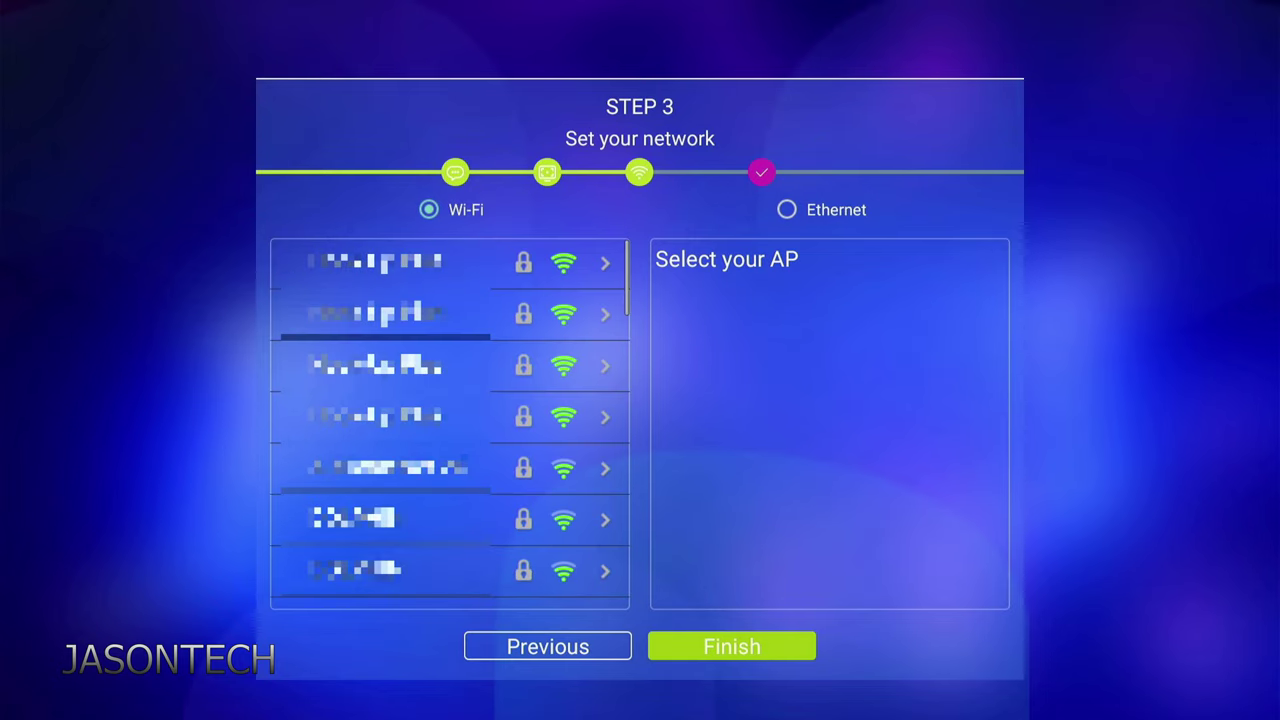
Choose Ethernet as the network connection and finish the device setup
key("Up")
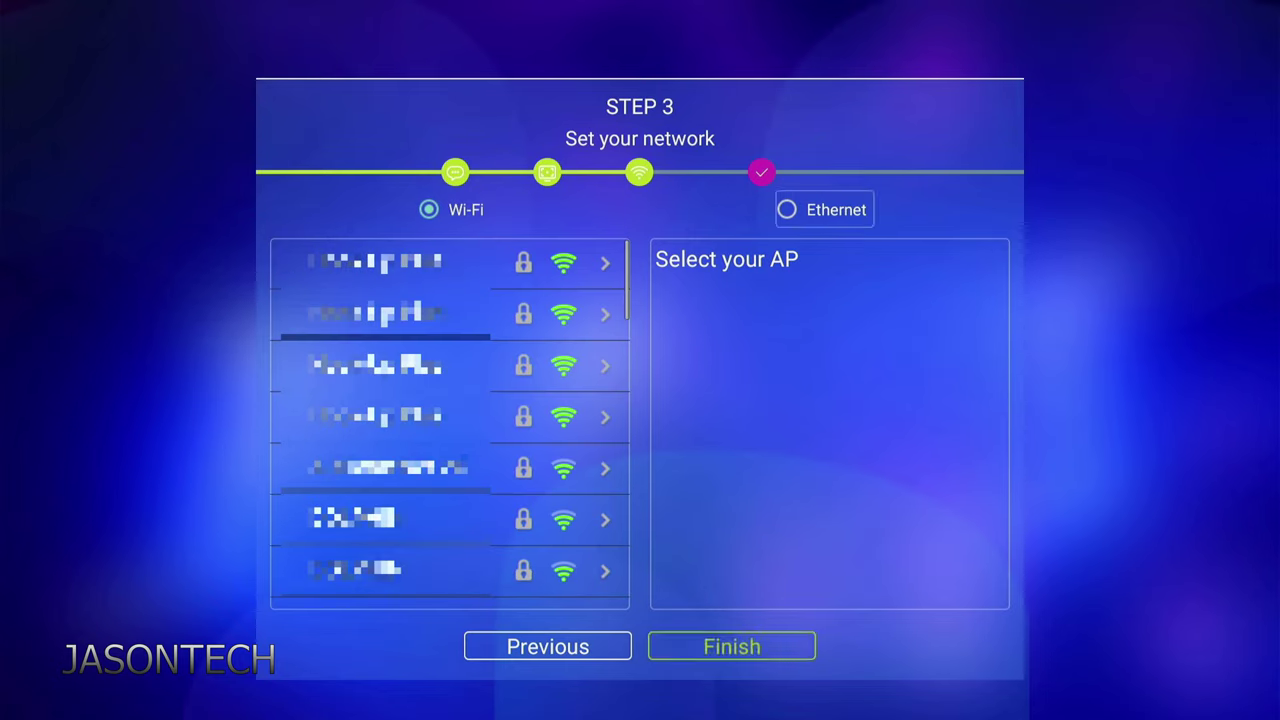
key("Return")
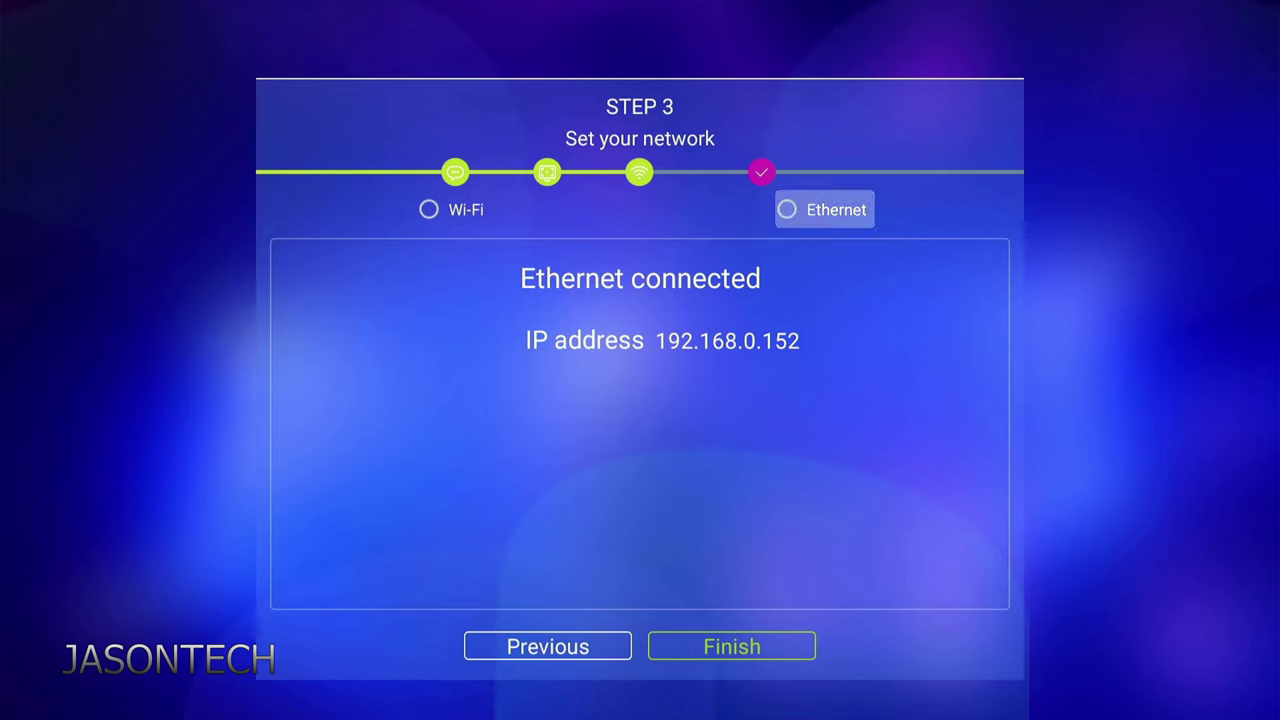
key("Down")
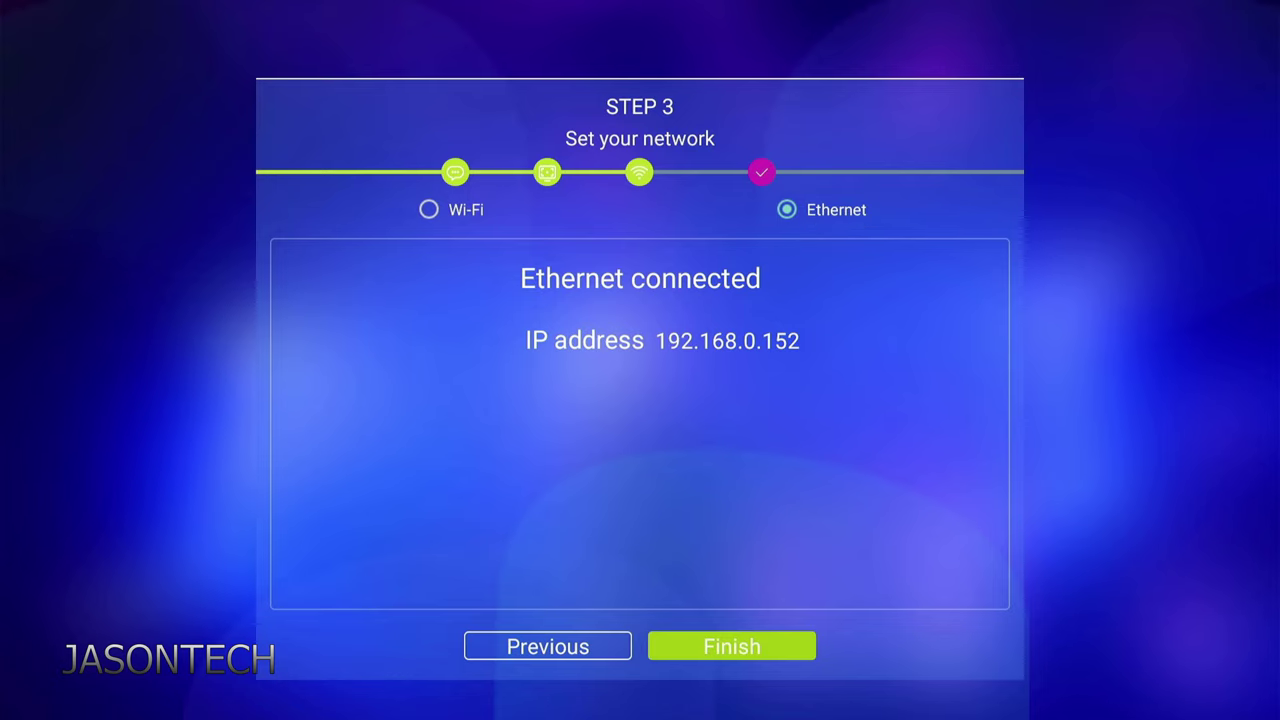
key("Return")
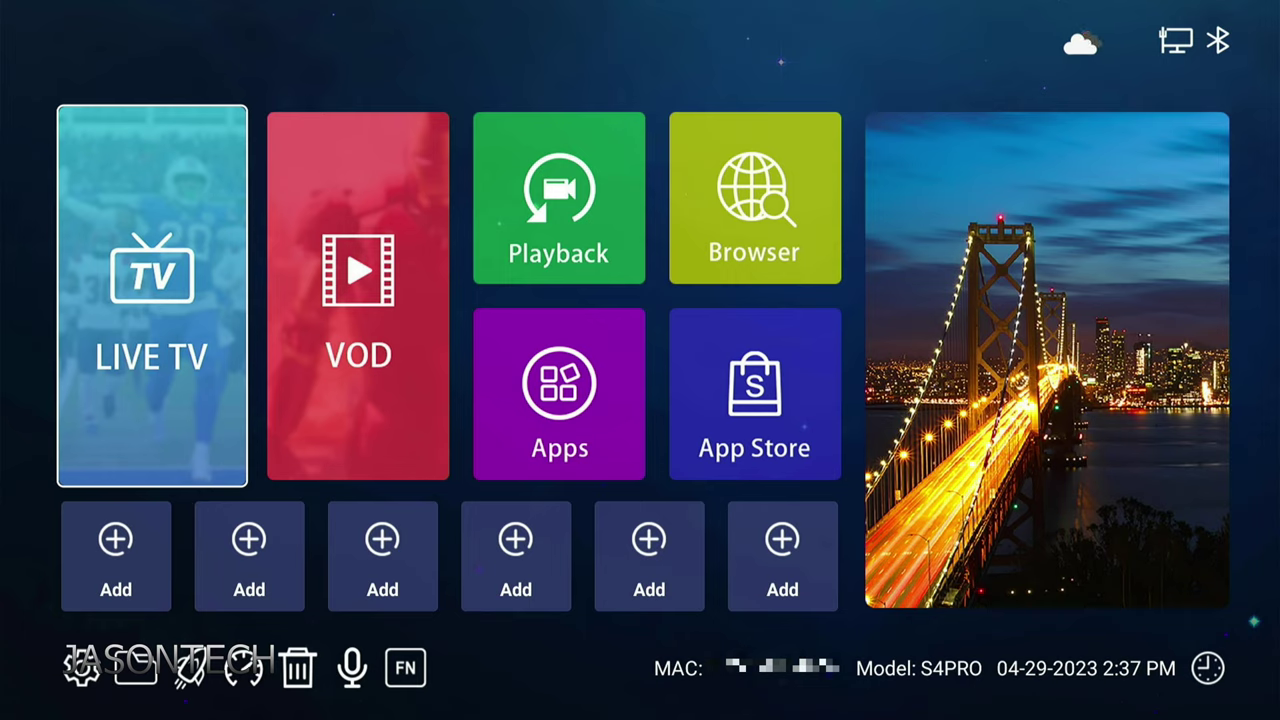
Open the App Store section from the home screen
key("Right")
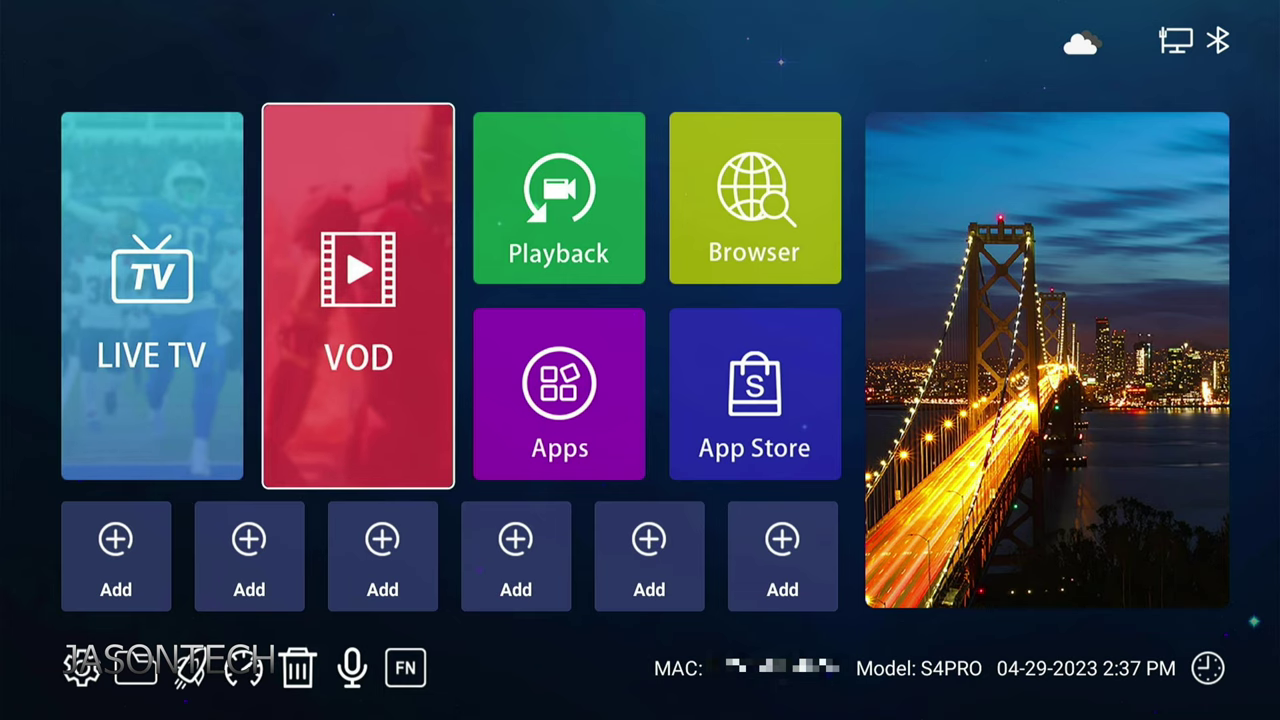
key("Right")
key("Down")
key("Right")
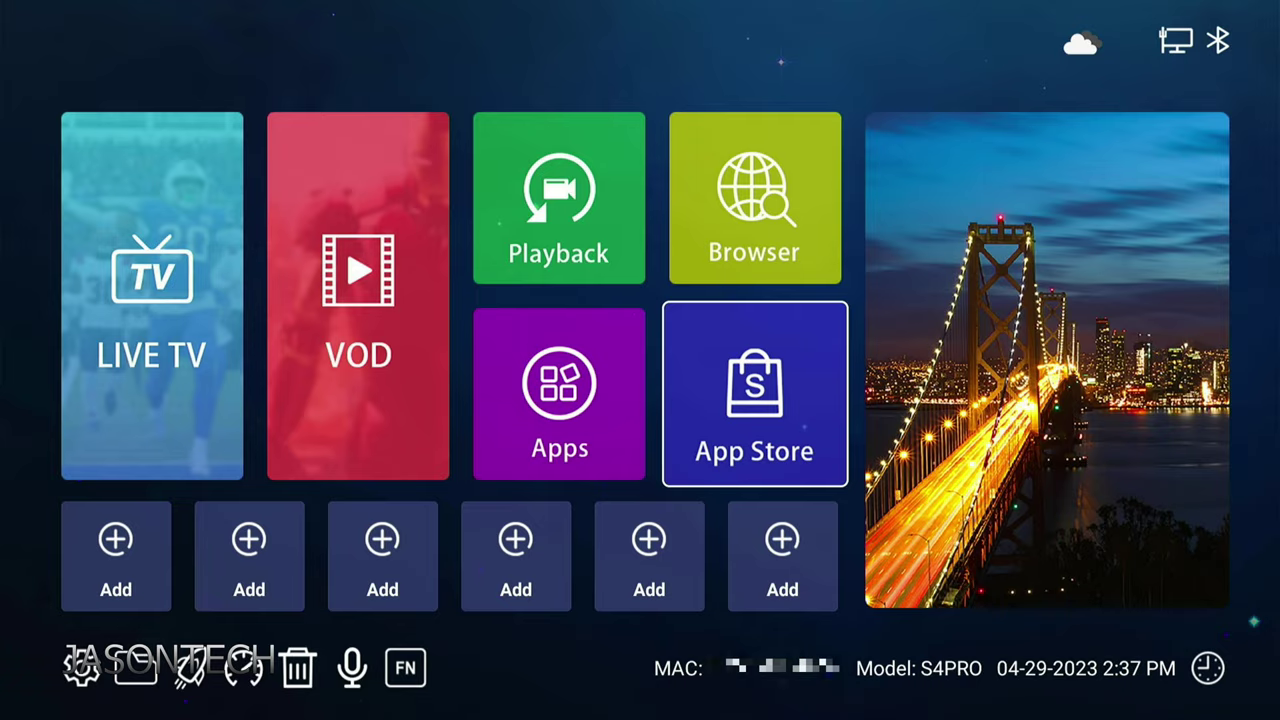
key("Return")
Download and install the App Store package appstore3_2023042610.apk
key("Right")
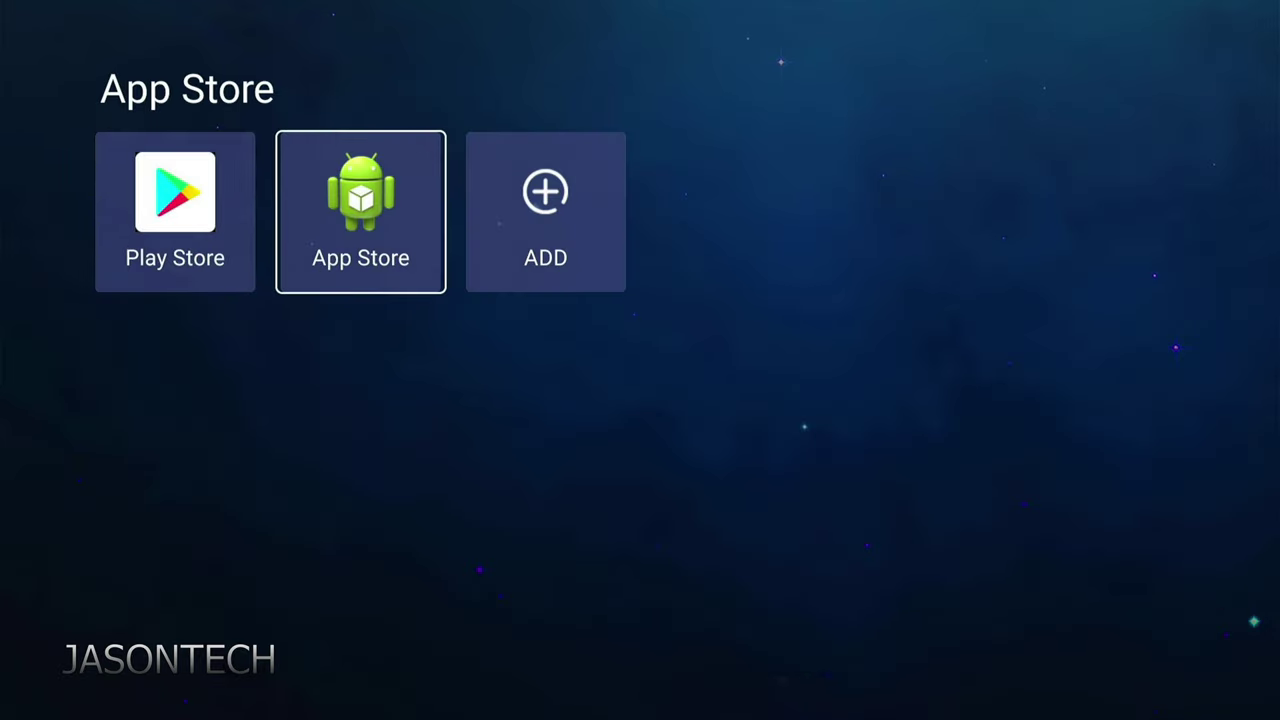
key("Return")
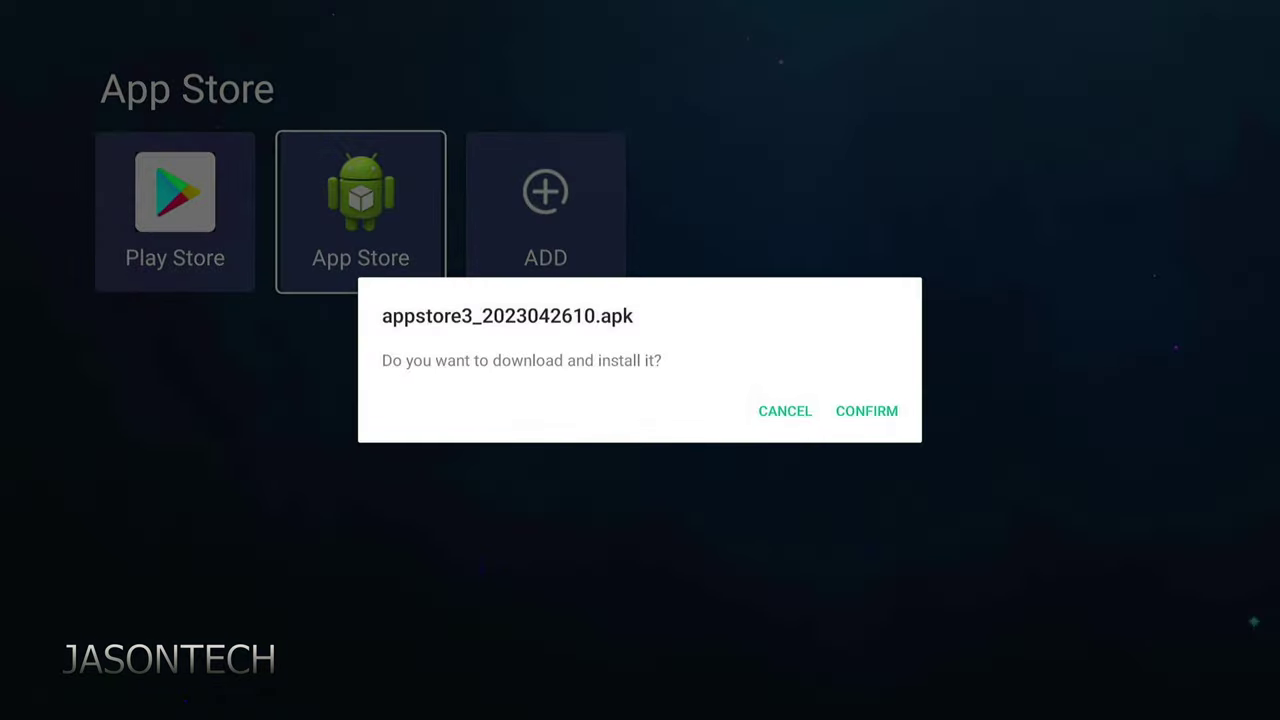
key("Right")
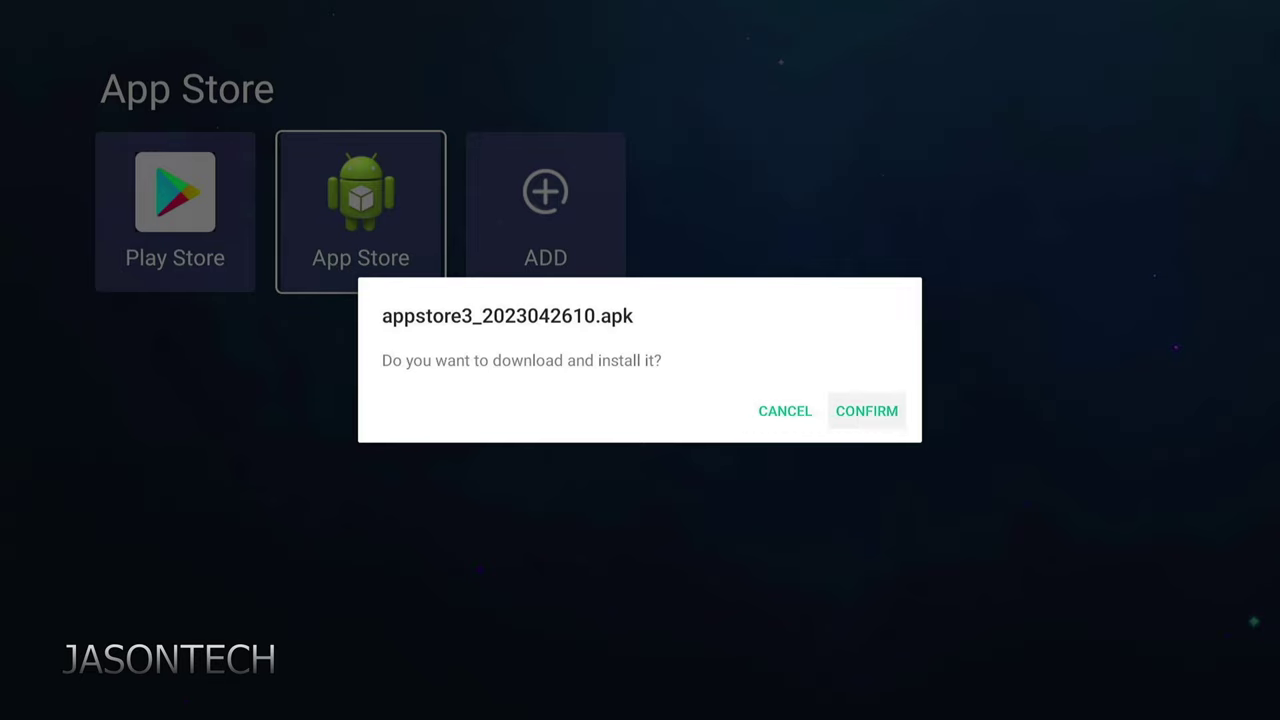
key("Return")
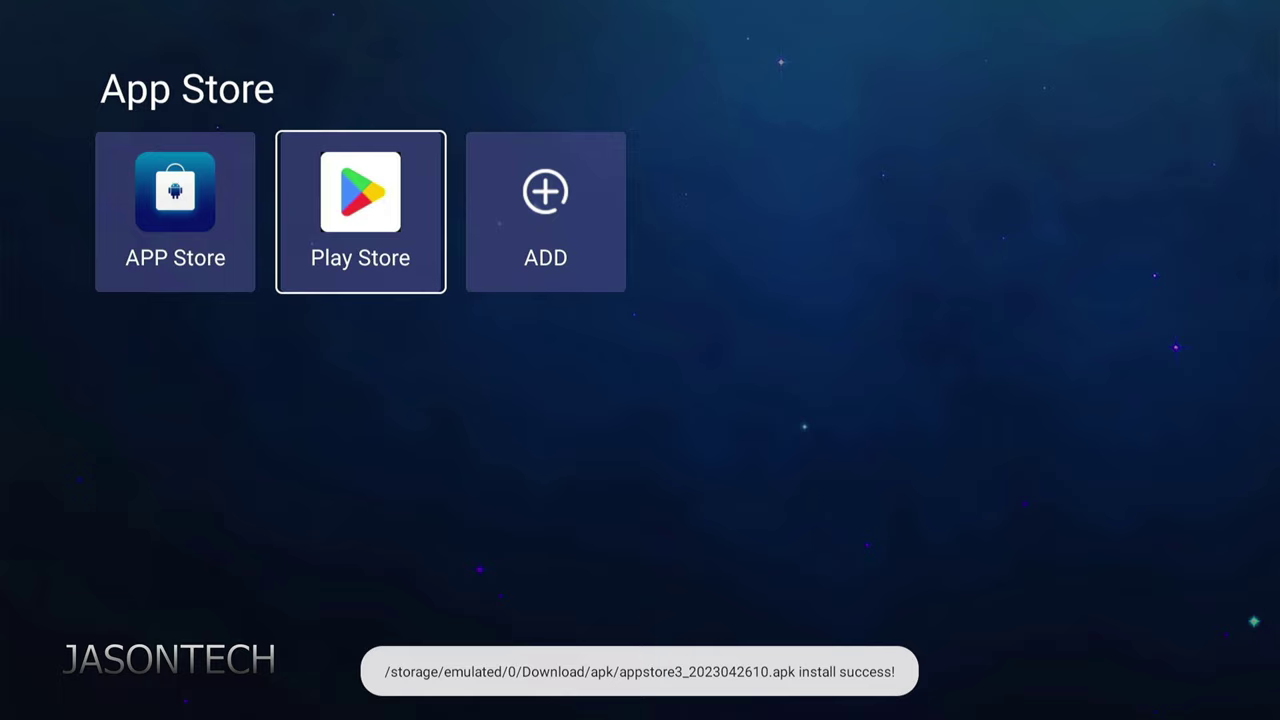
Launch the newly installed APP Store and accept its disclaimer notice
key("Left")
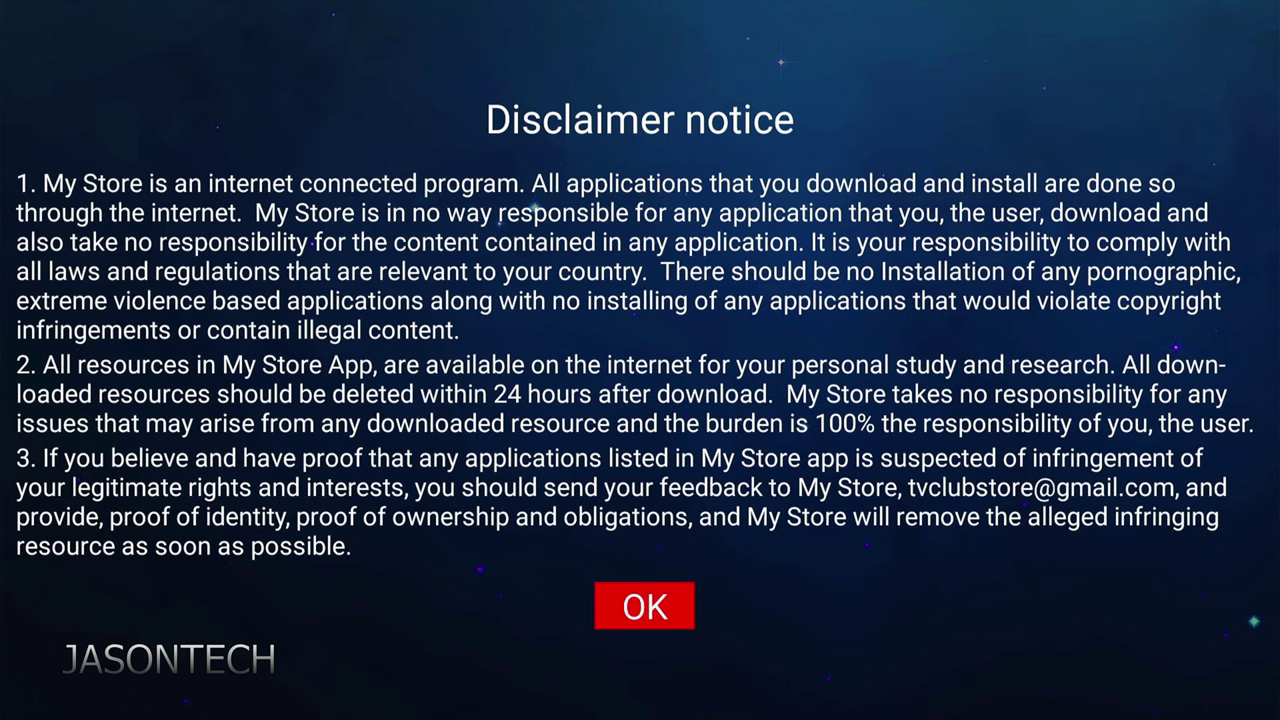
key("Return")
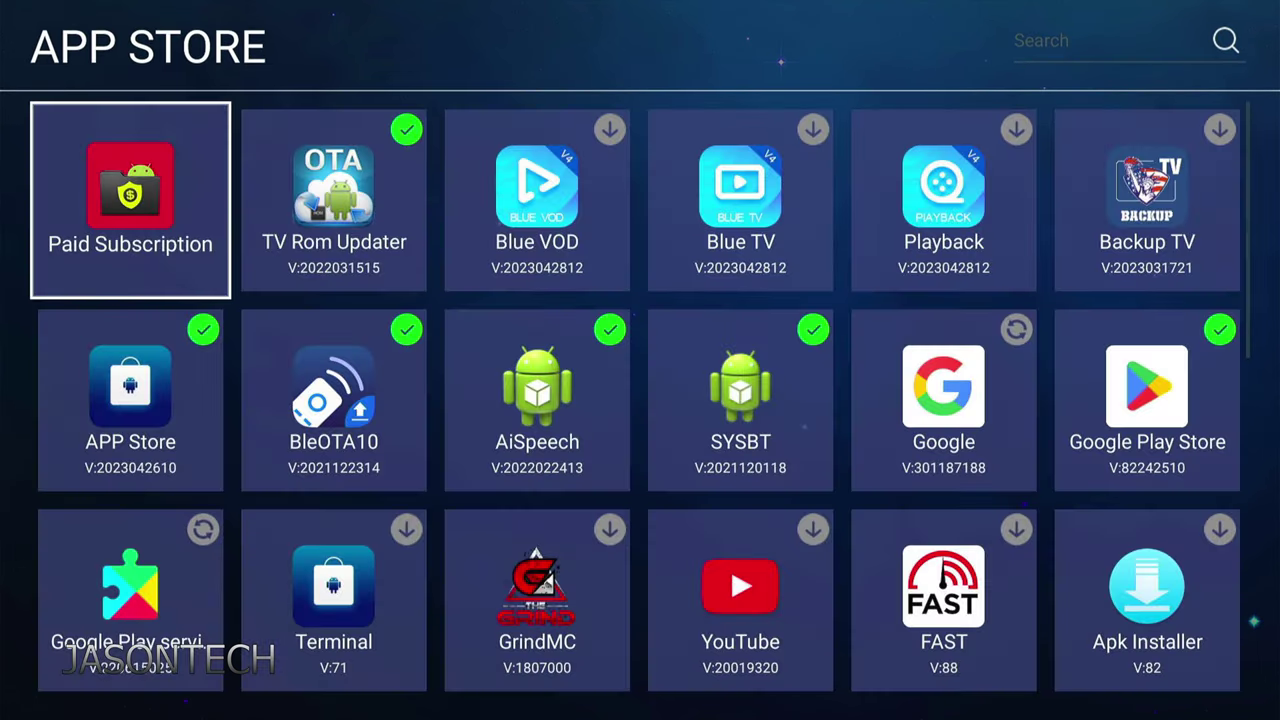
Download and install the Blue VOD, Blue TV, Playback and Backup TV apps from the store
key("Right")
key("Right")
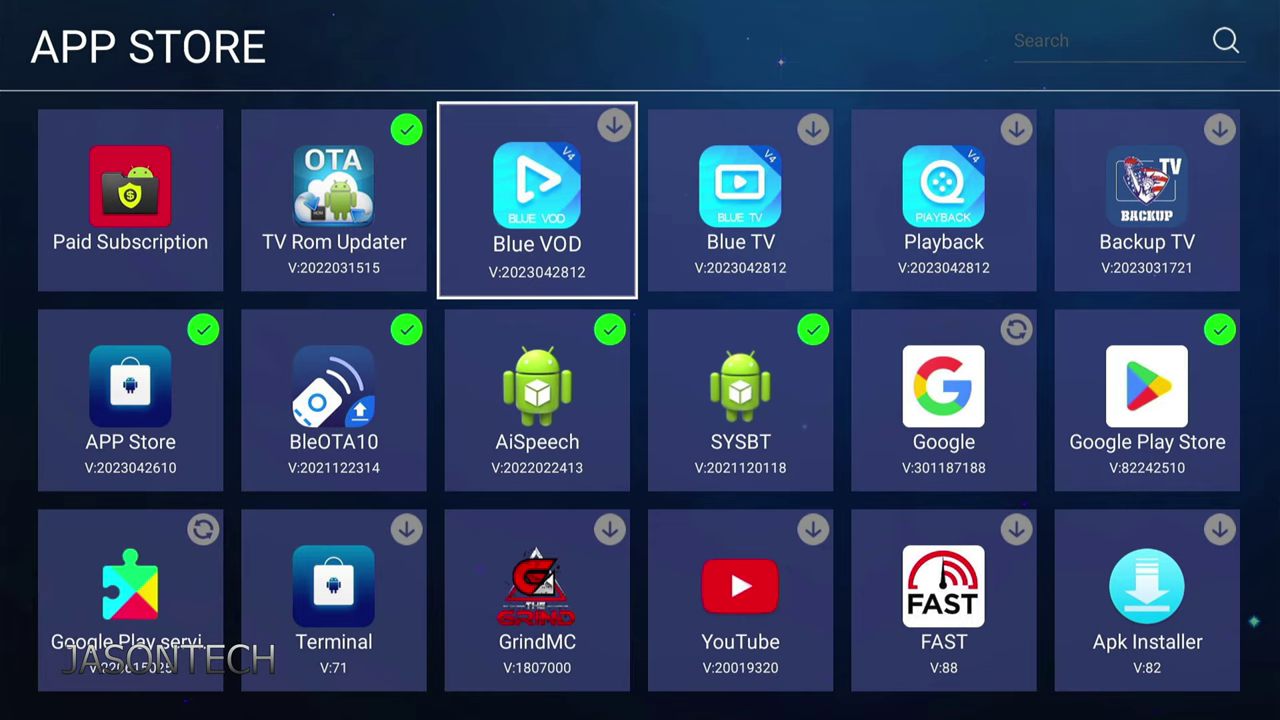
key("Return")
key("Right")
key("Return")
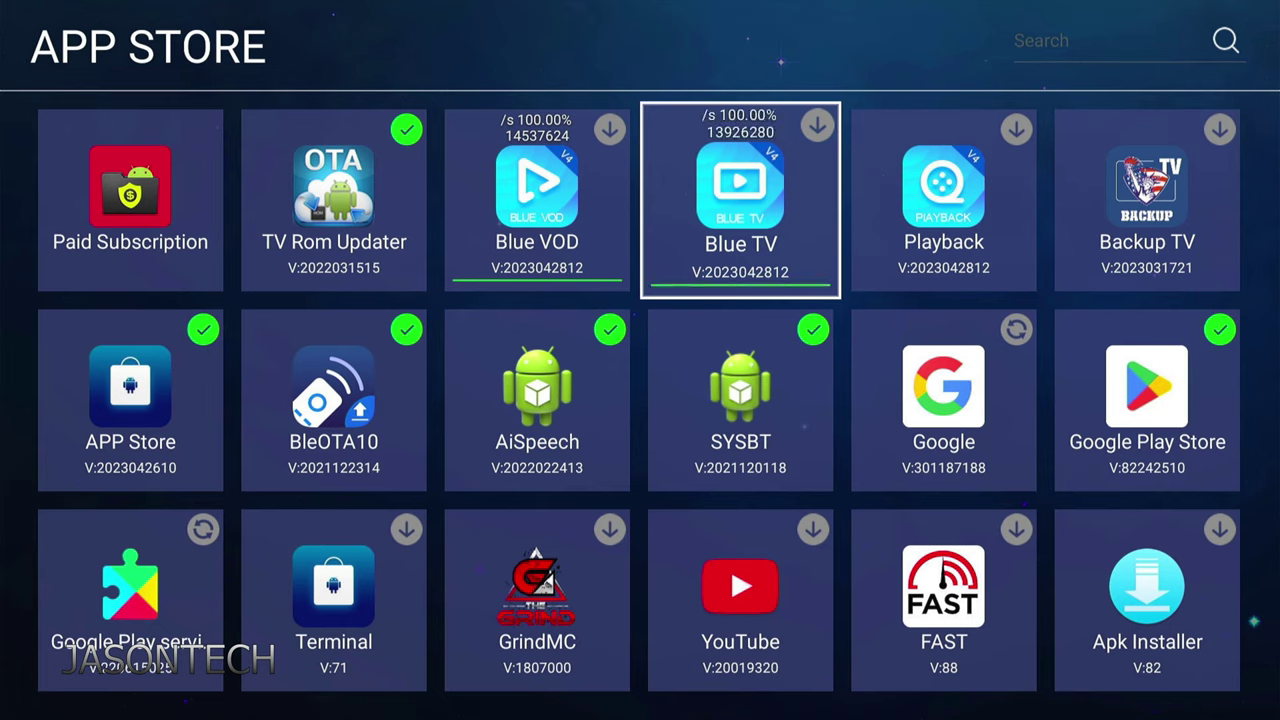
key("Right")
key("Return")
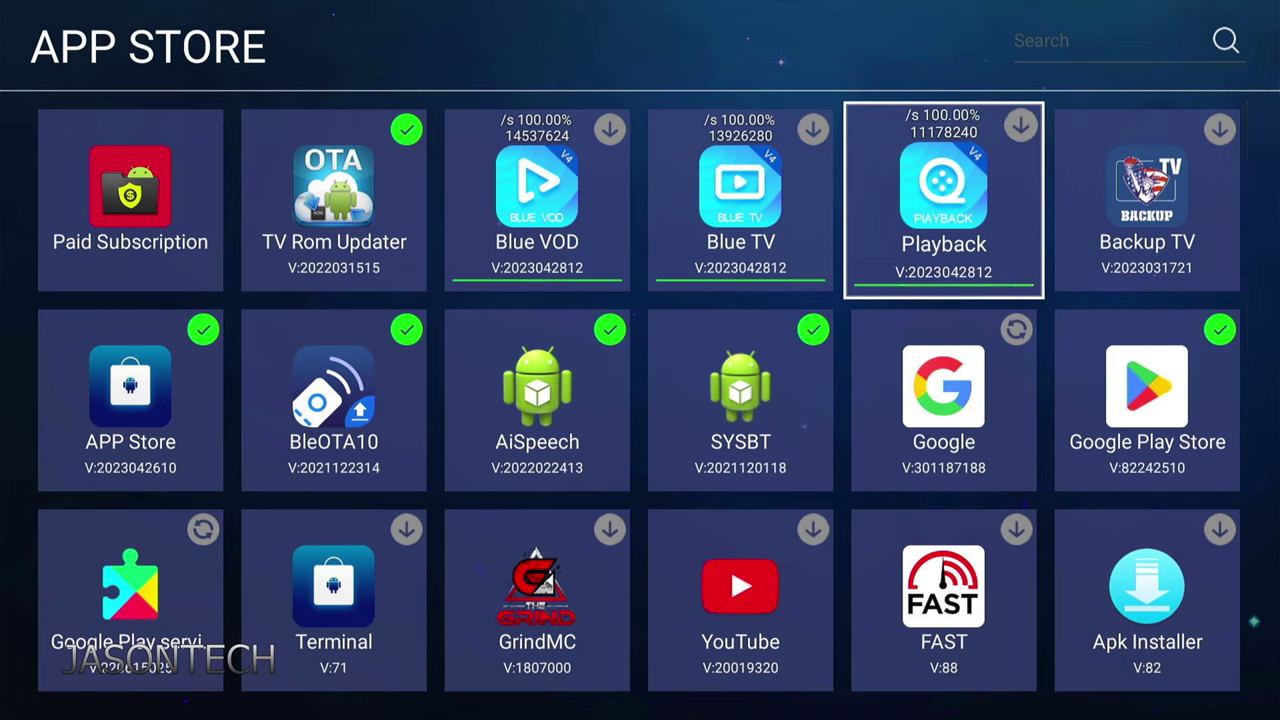
key("Right")
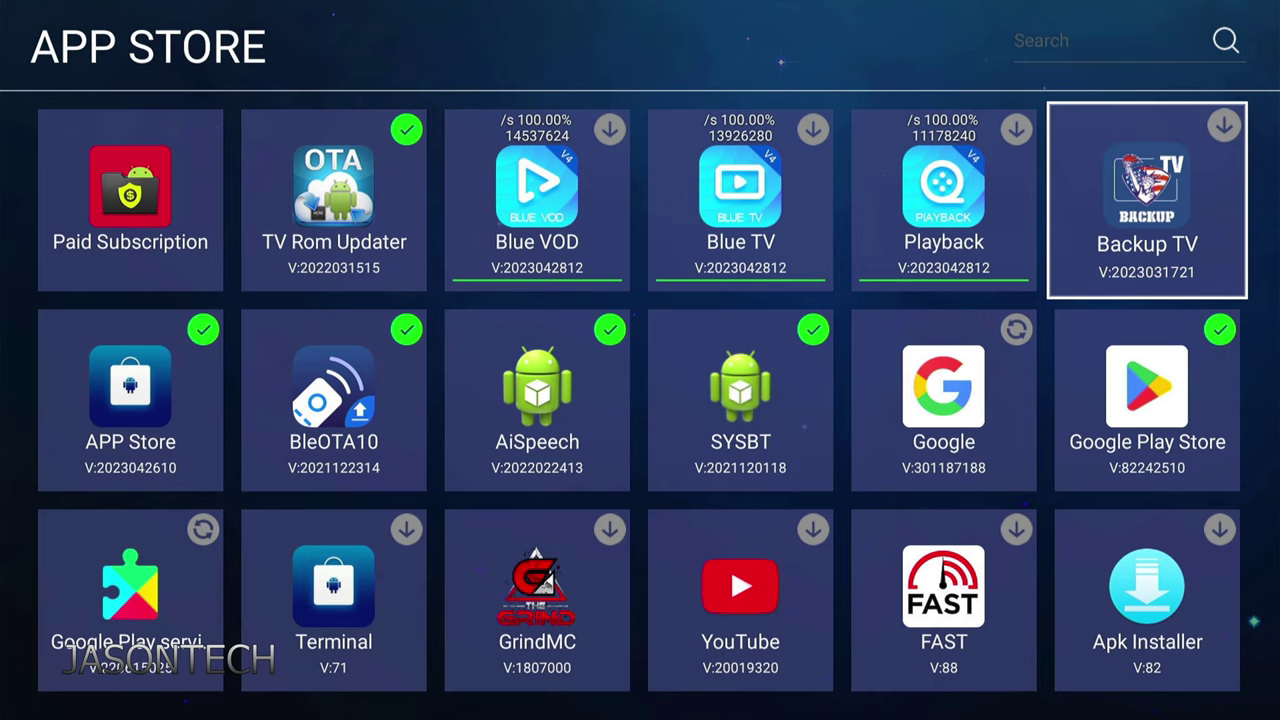
key("Return")
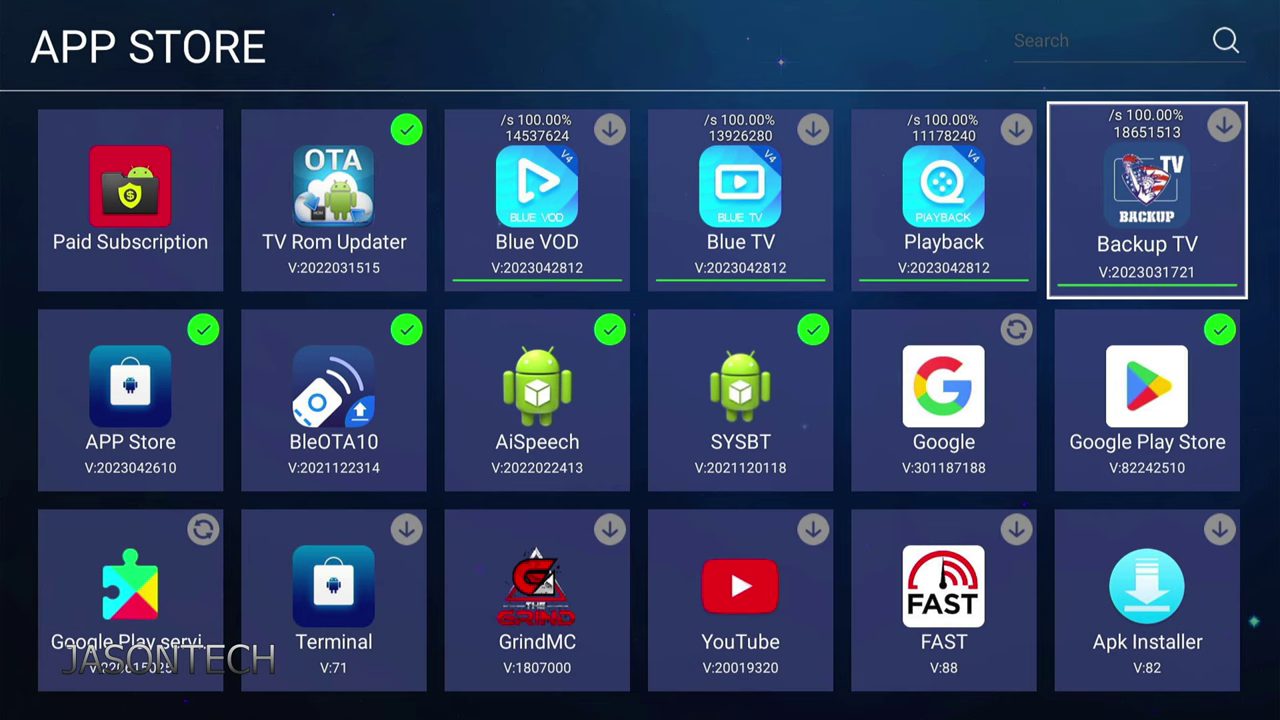
Check the installation progress of the Blue VOD, Blue TV, Playback and Backup TV apps
key("Left")
key("Left")
key("Left")
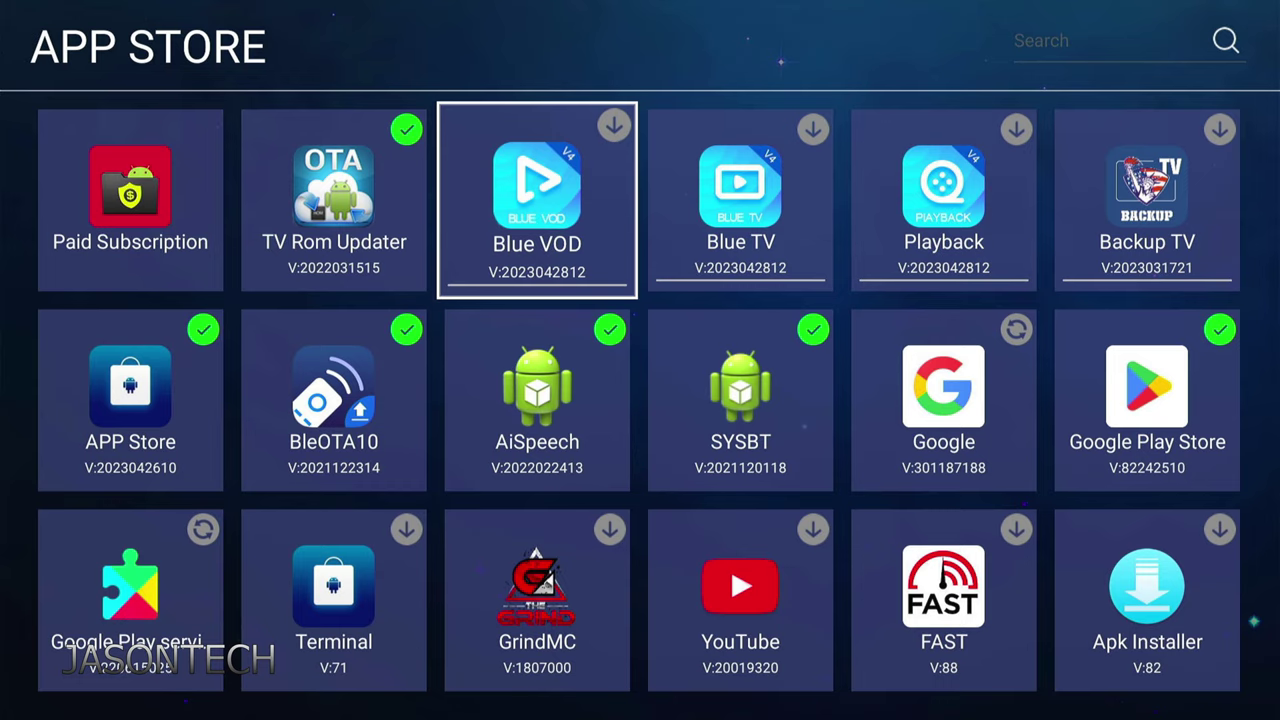
key("Right")
key("Right")
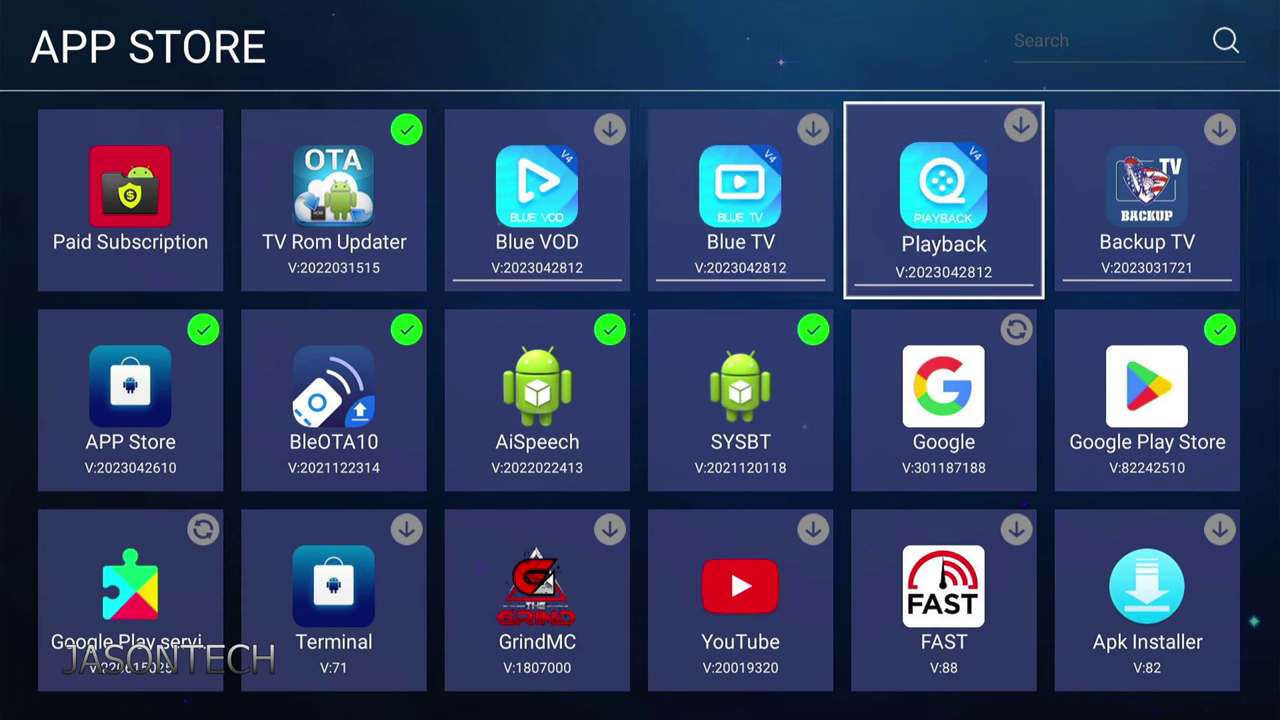
key("Right")
key("Left")
key("Left")
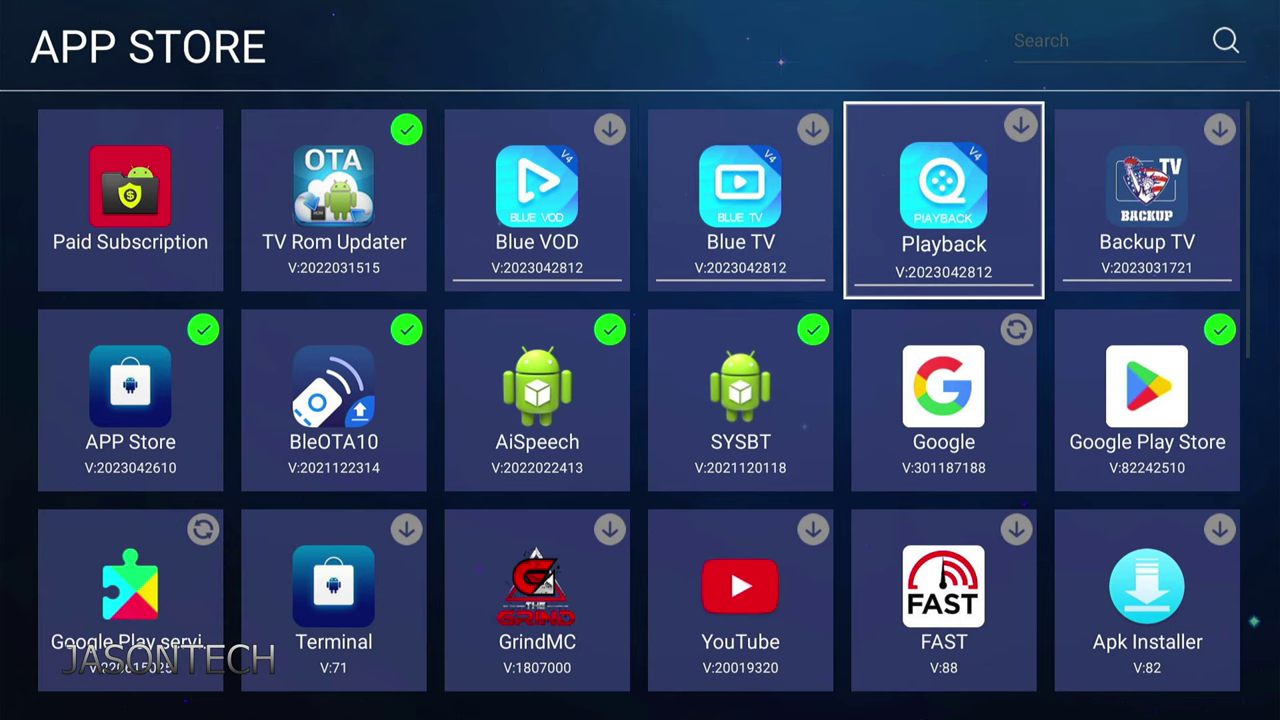
key("Right")
key("Right")
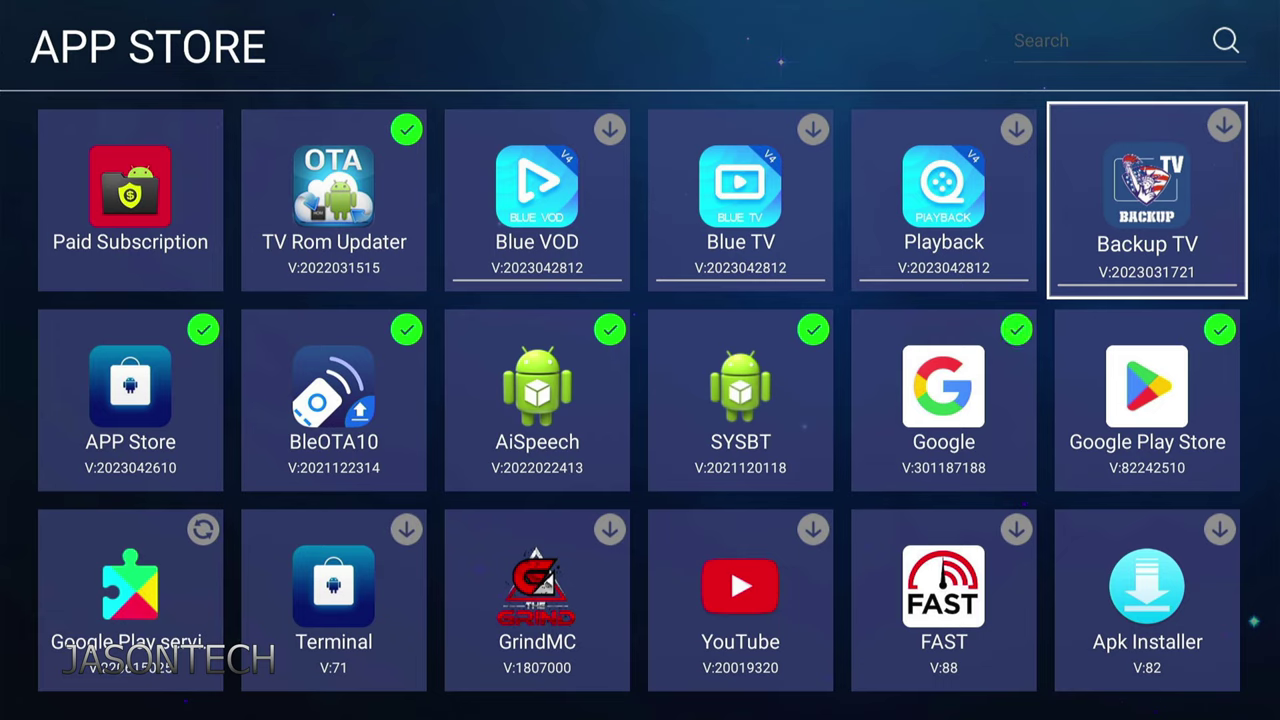
Browse the other apps available in the store, then return to the first row to check the requested installations
key("Down")
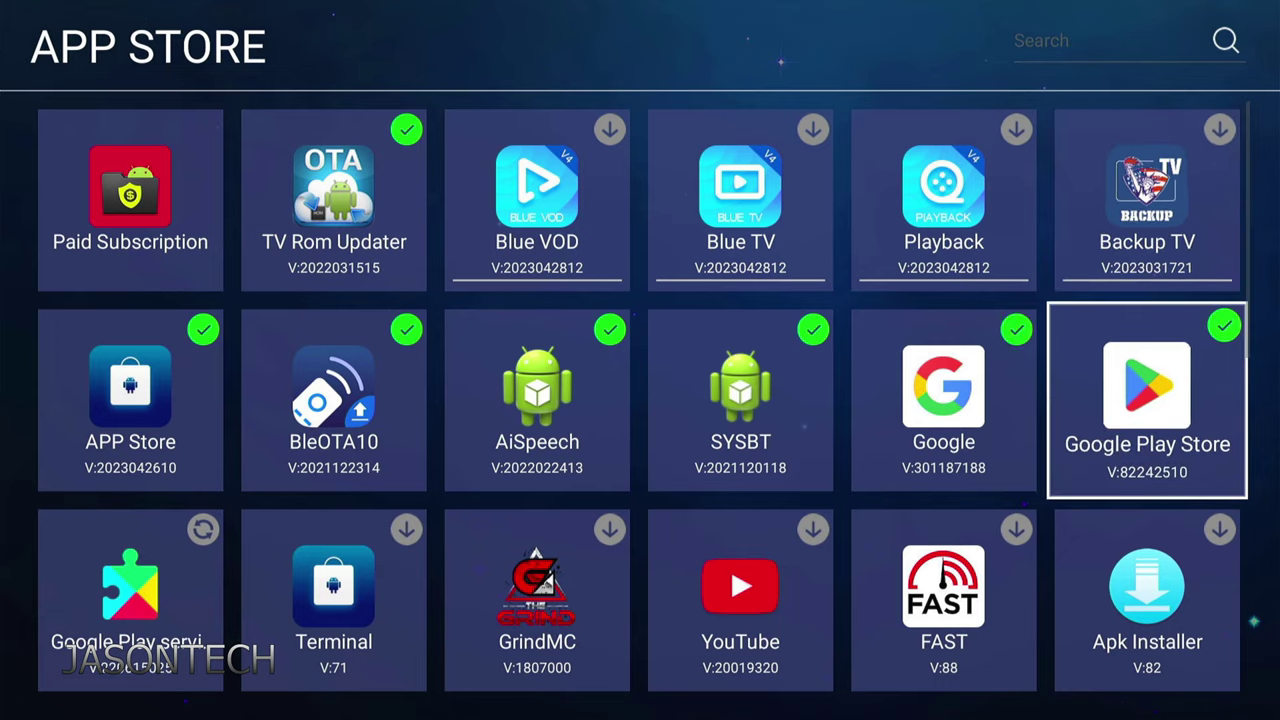
key("Down")
key("Down")
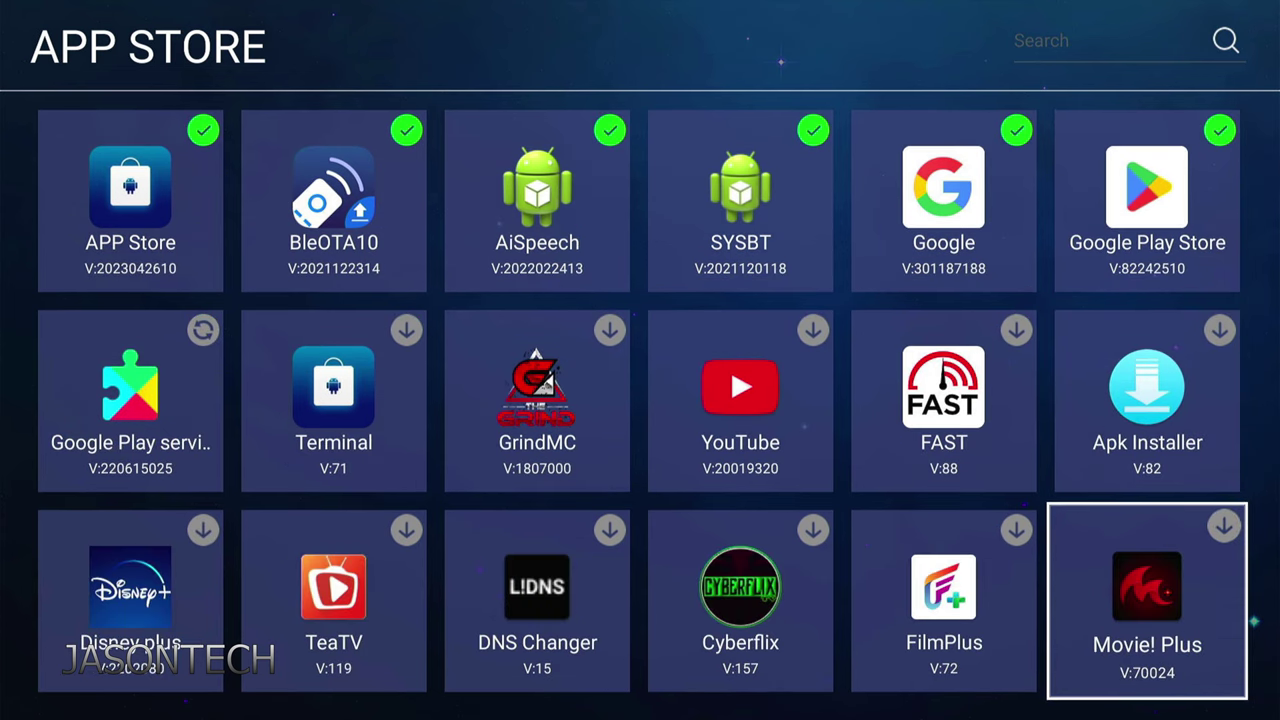
key("Down")
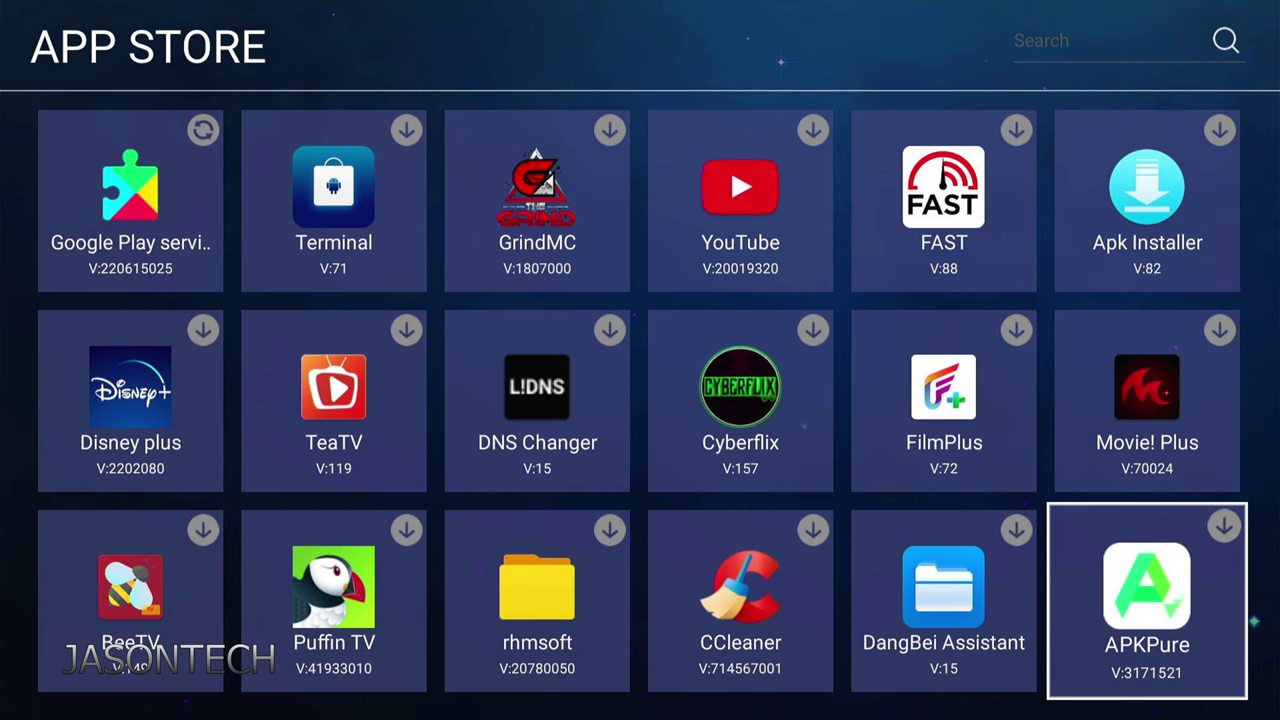
key("Down")
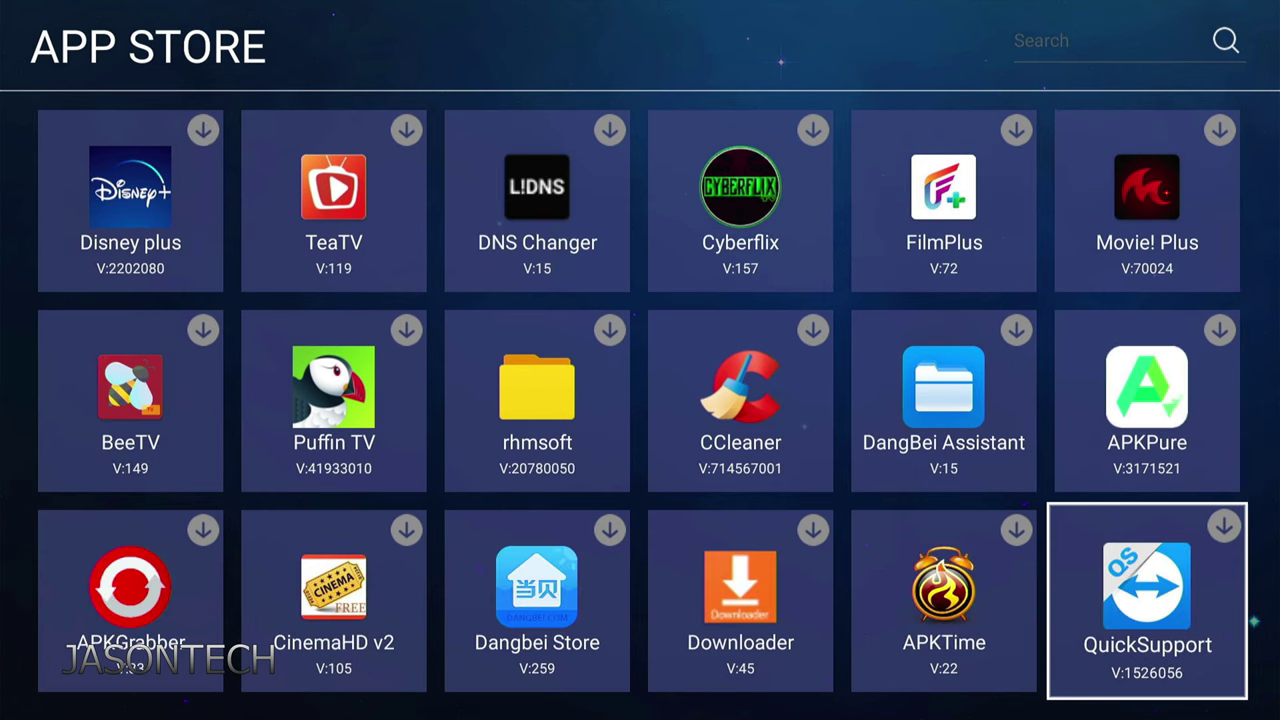
key("Down")
key("Up")
key("Up")
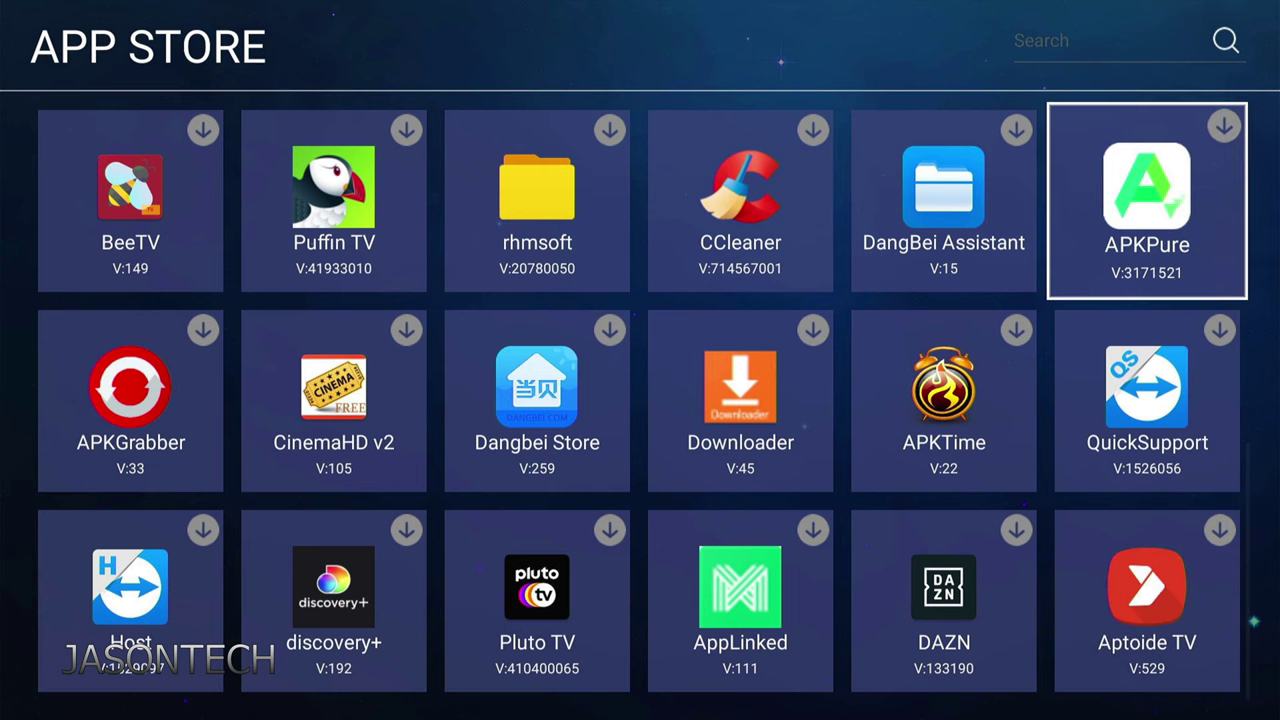
key("Up")
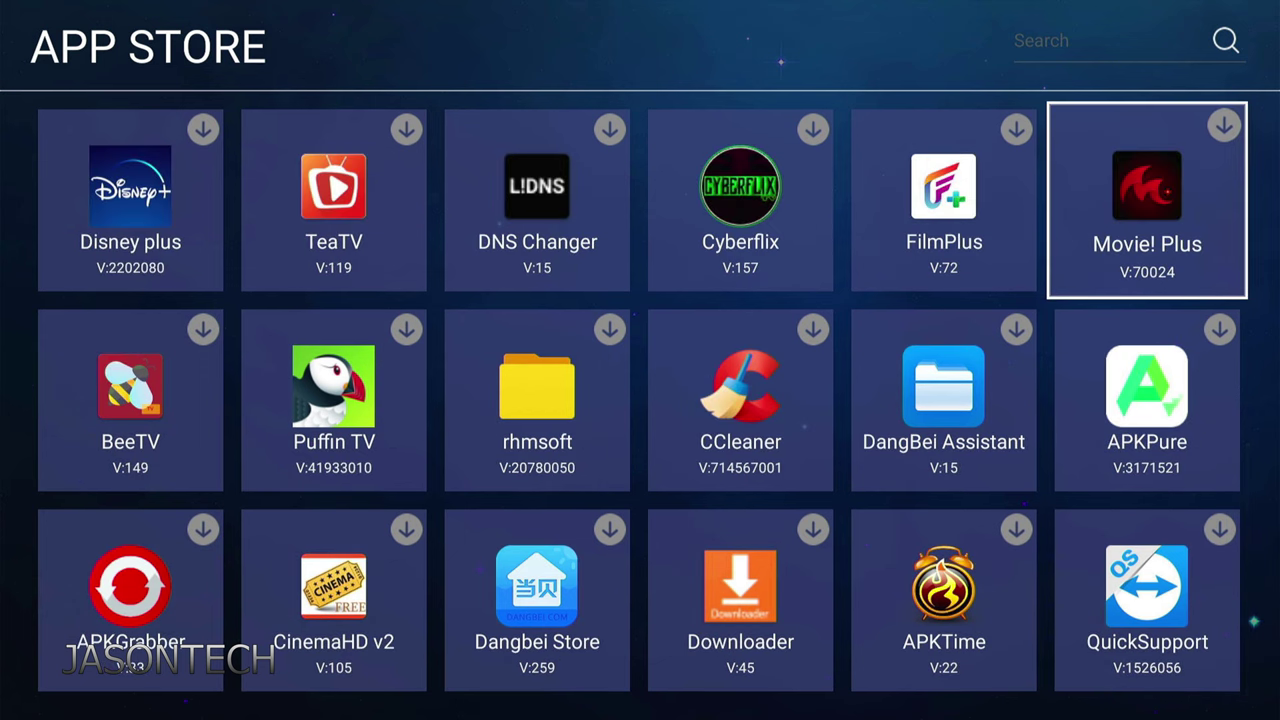
key("Left")
key("Left")
key("Down")
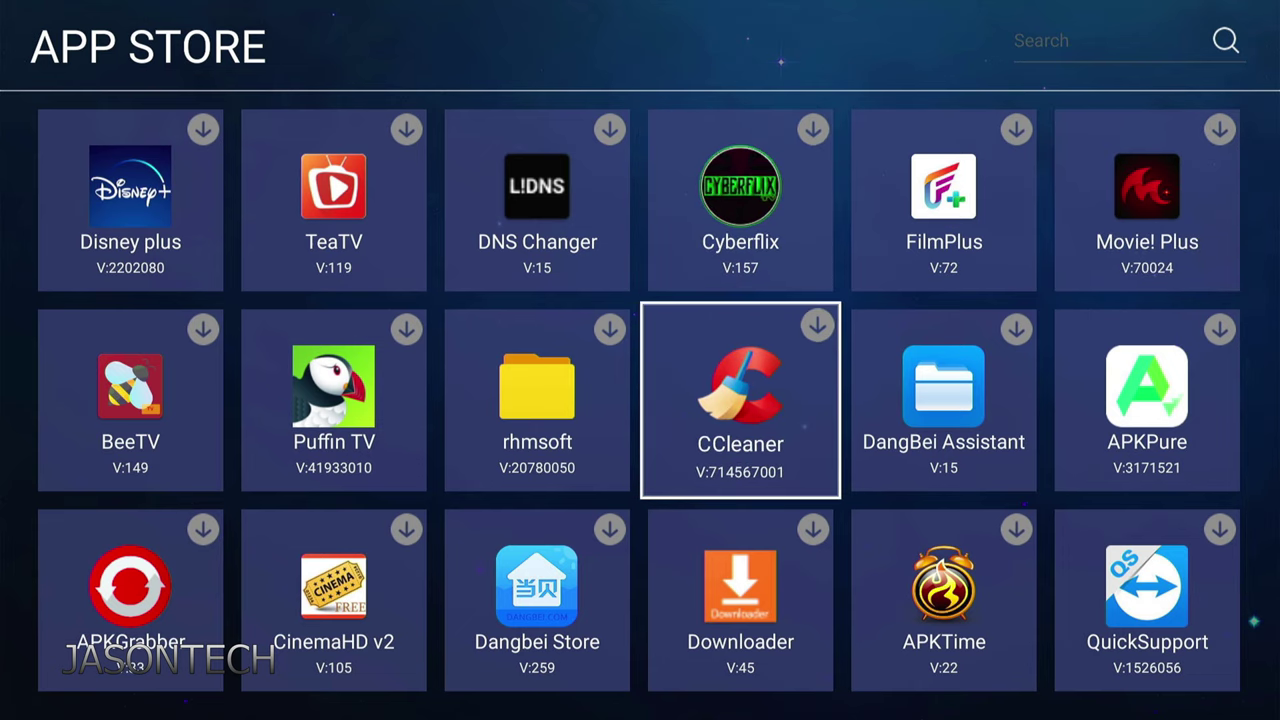
key("Up")
key("Up")
key("Up")
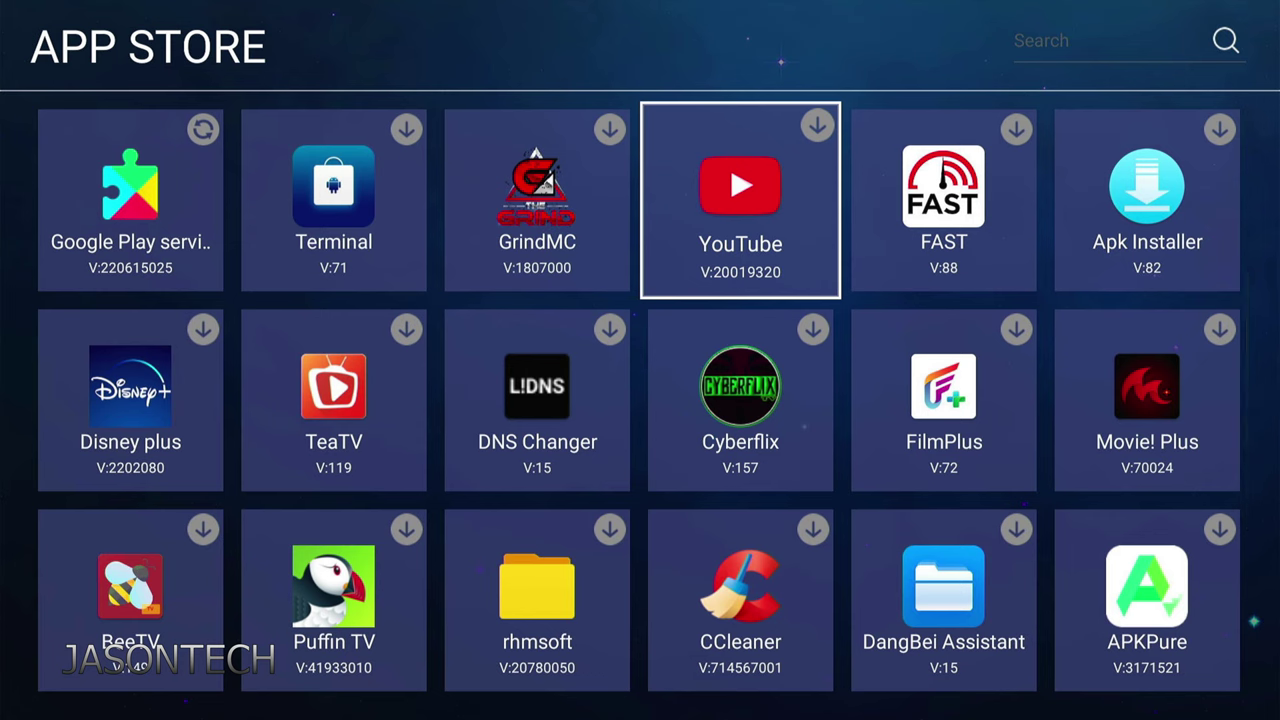
key("Up")
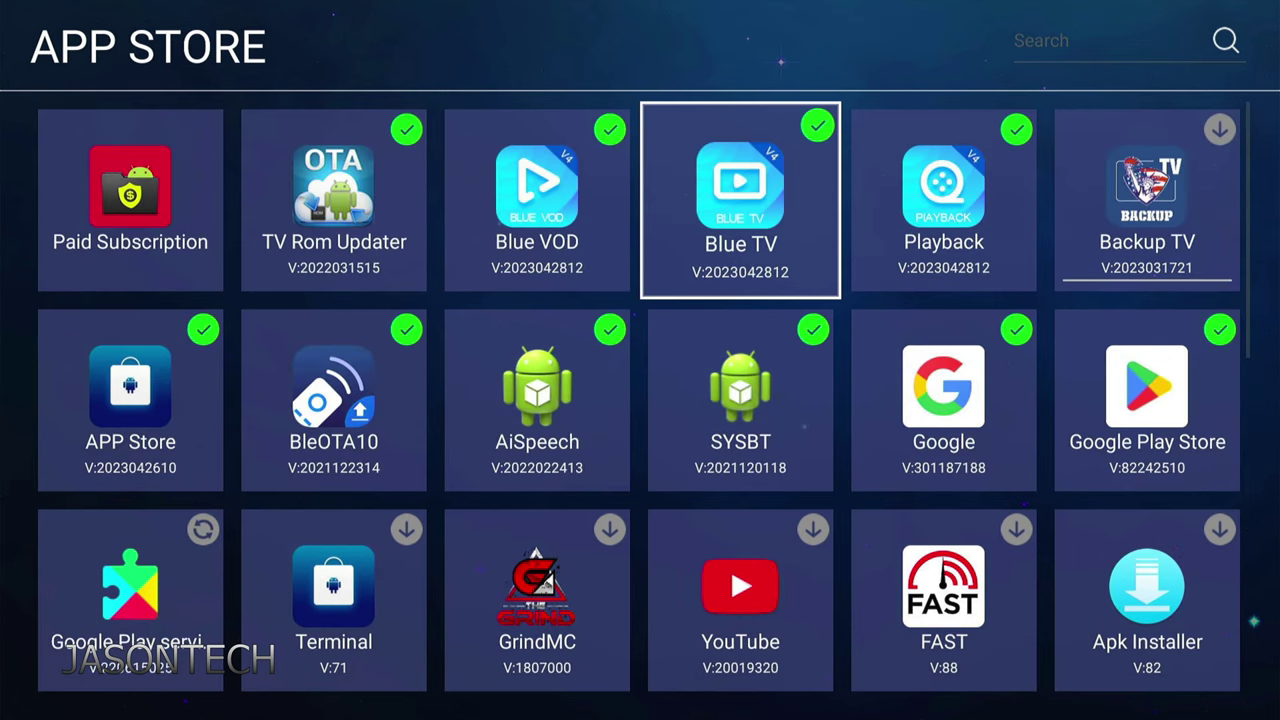
Check the installation of the Blue TV, Playback and Backup TV apps in the store, and return to the home screen
key("Left")
key("Right")
key("Right")
key("Right")
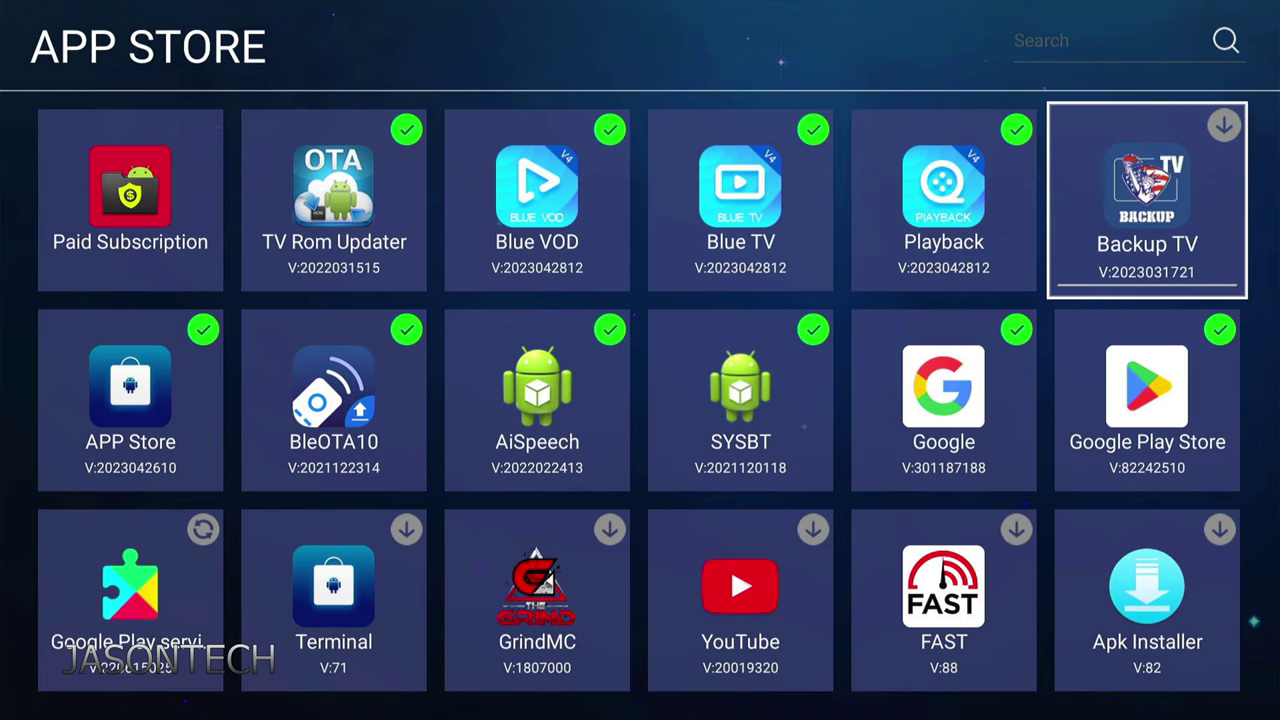
key("Down")
key("Up")
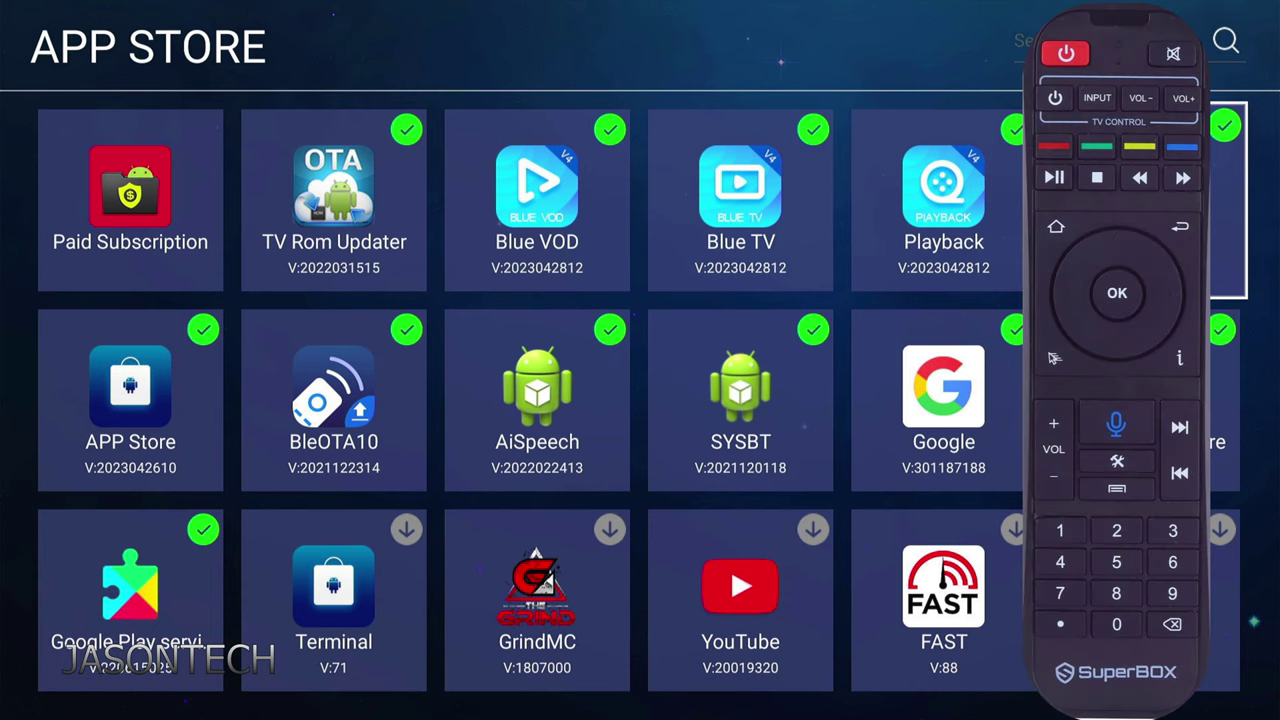
key("Home")
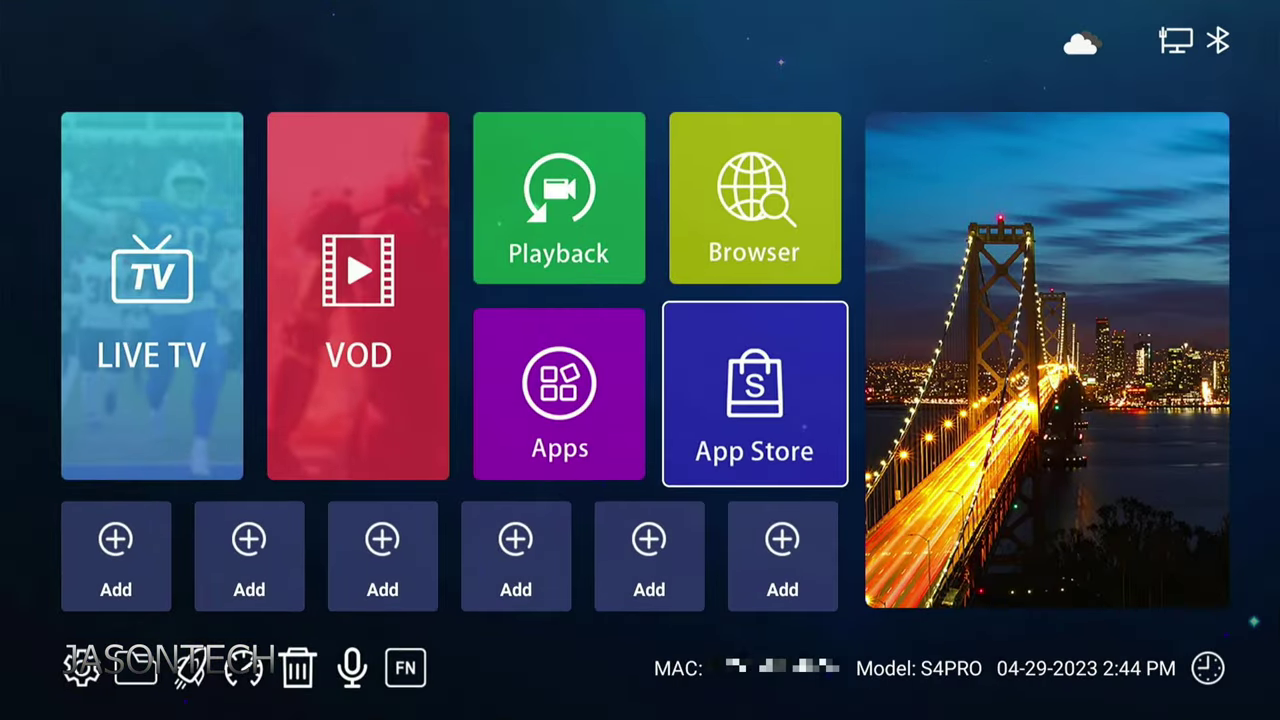
Add the Blue TV app to the LIVE TV category and return to the home screen
key("Up")
key("Left")
key("Left")
key("Left")
key("Return")
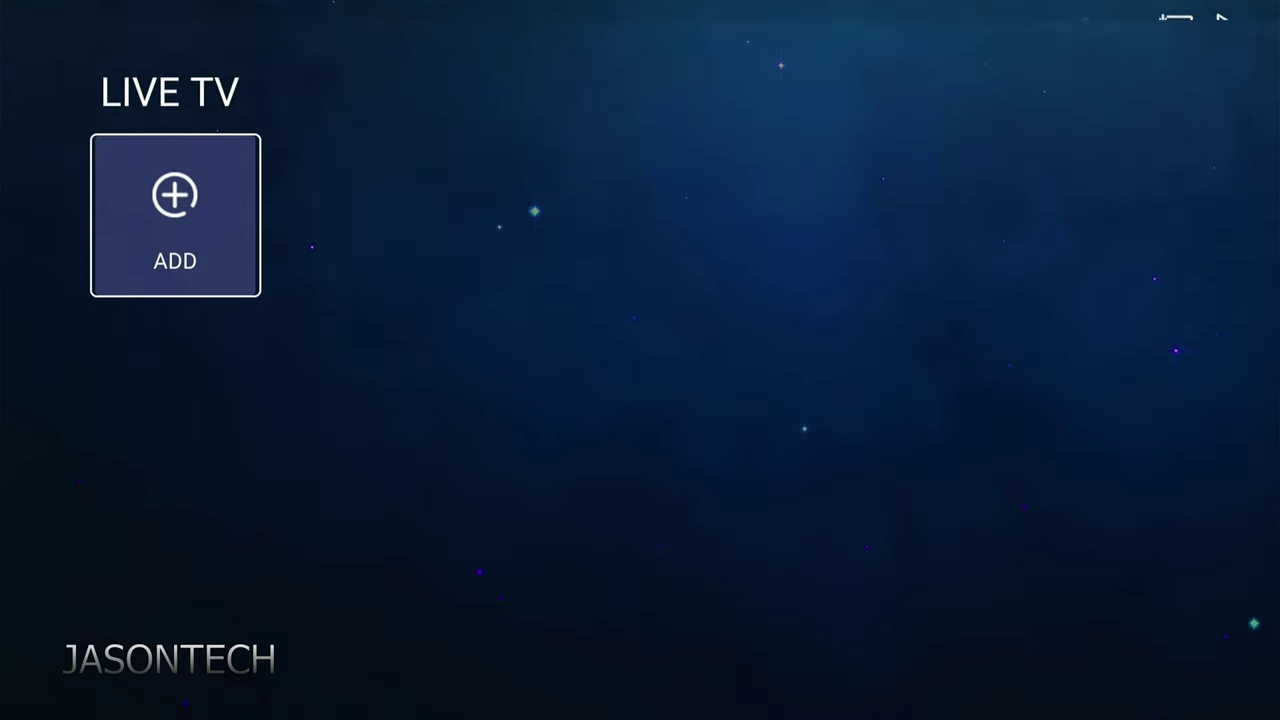
key("Return")
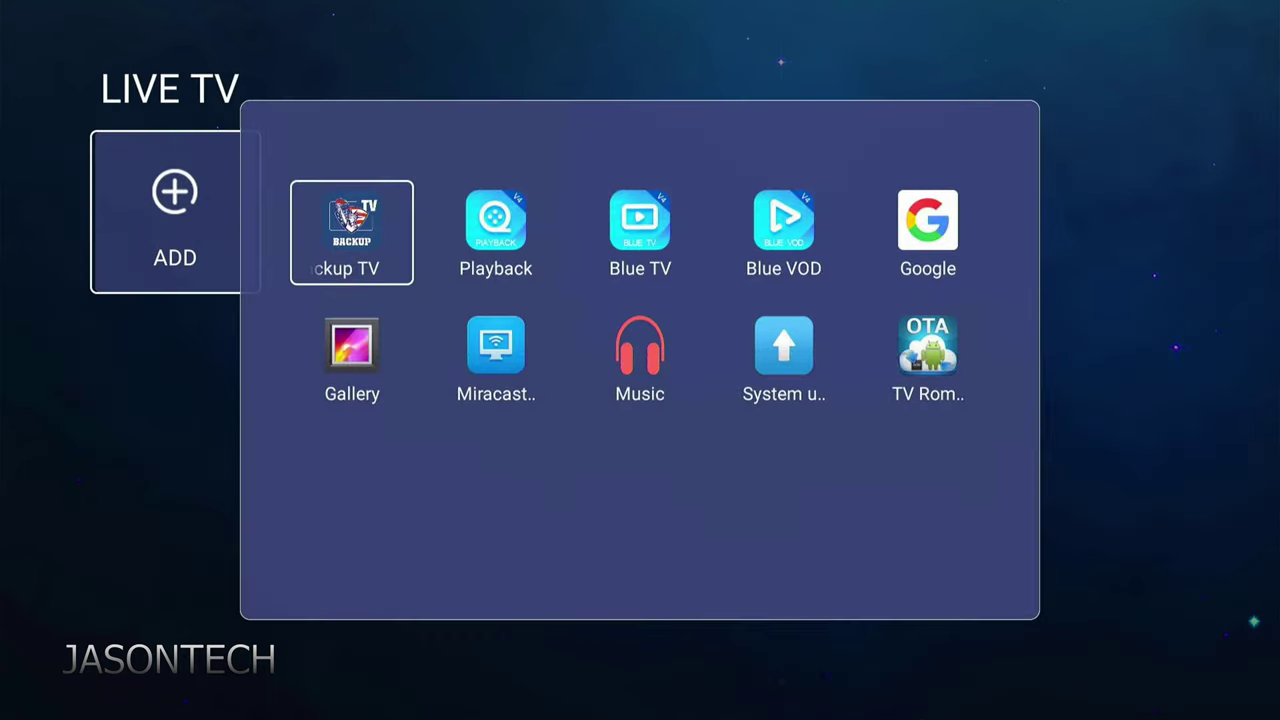
key("Right")
key("Right")
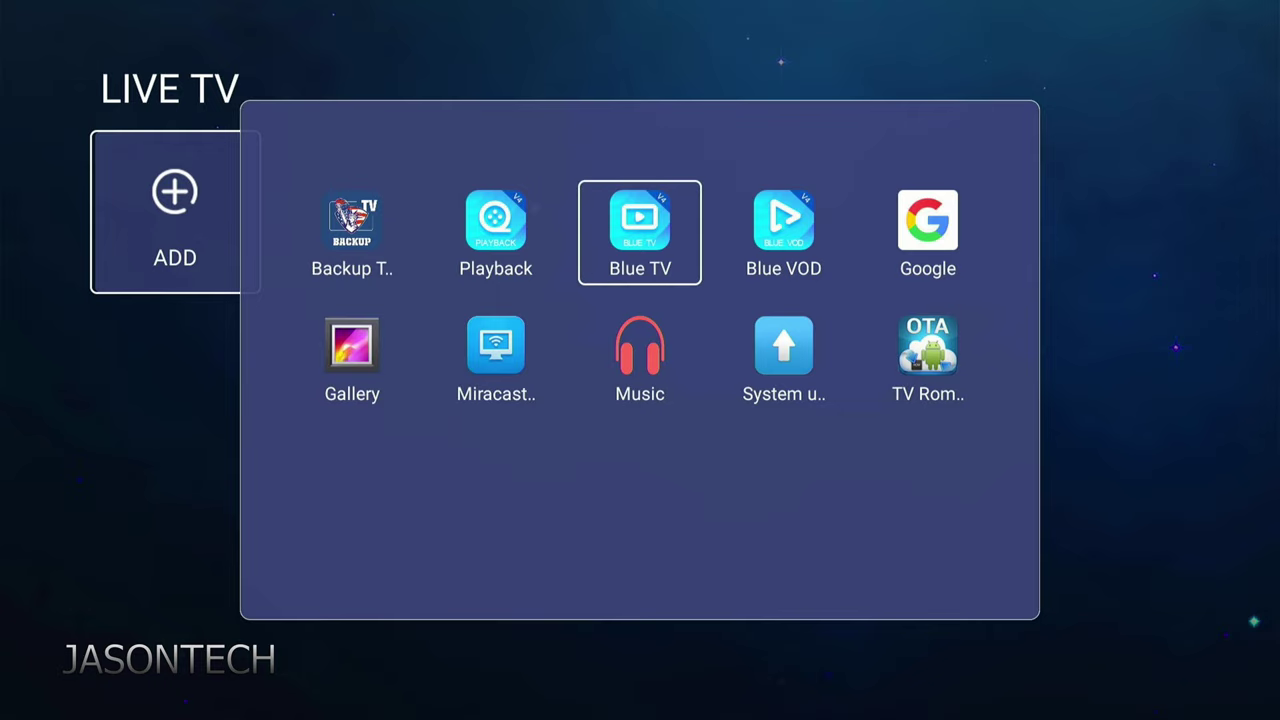
key("Return")
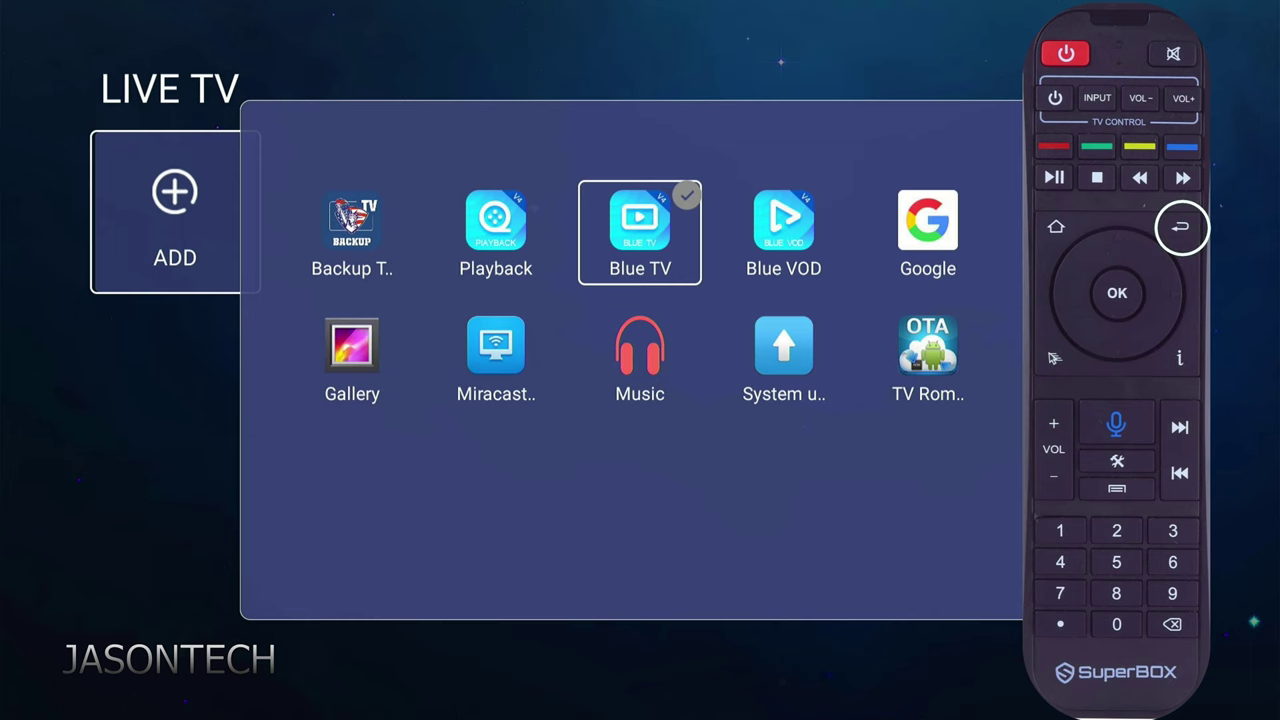
key("Escape")
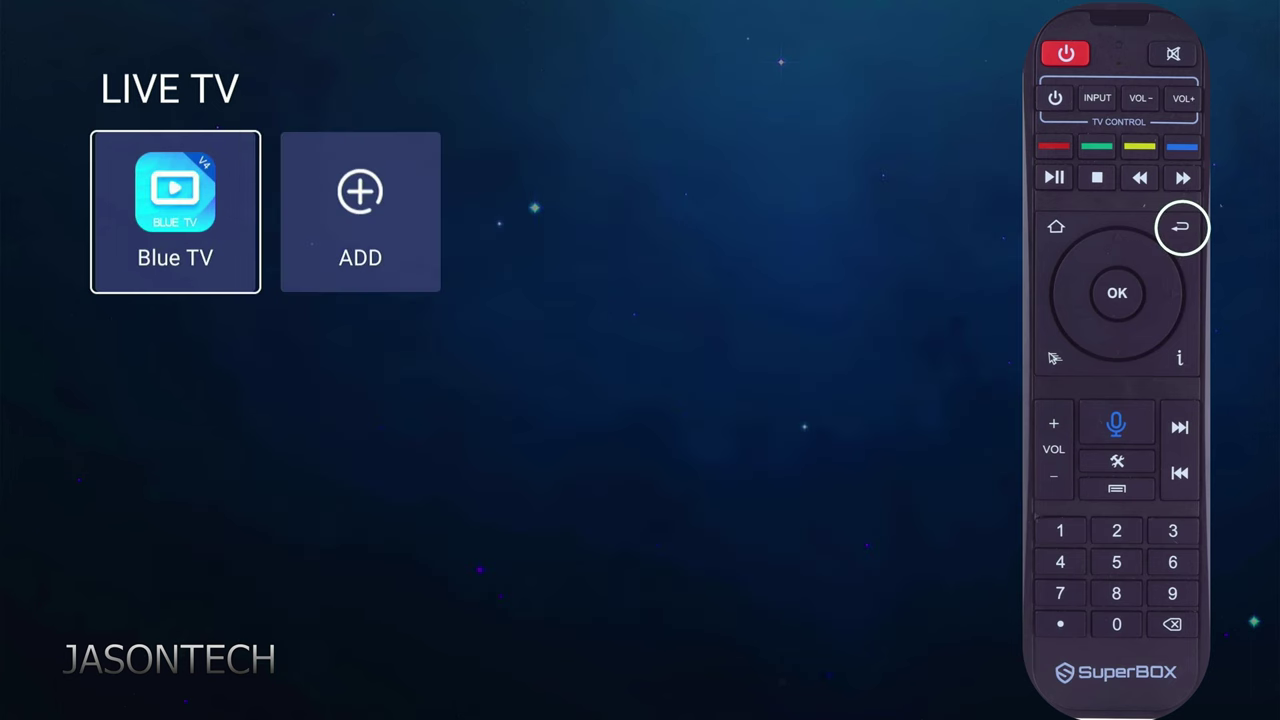
key("Escape")
Add the Blue VOD app to the VOD category and return to the home screen
key("Right")
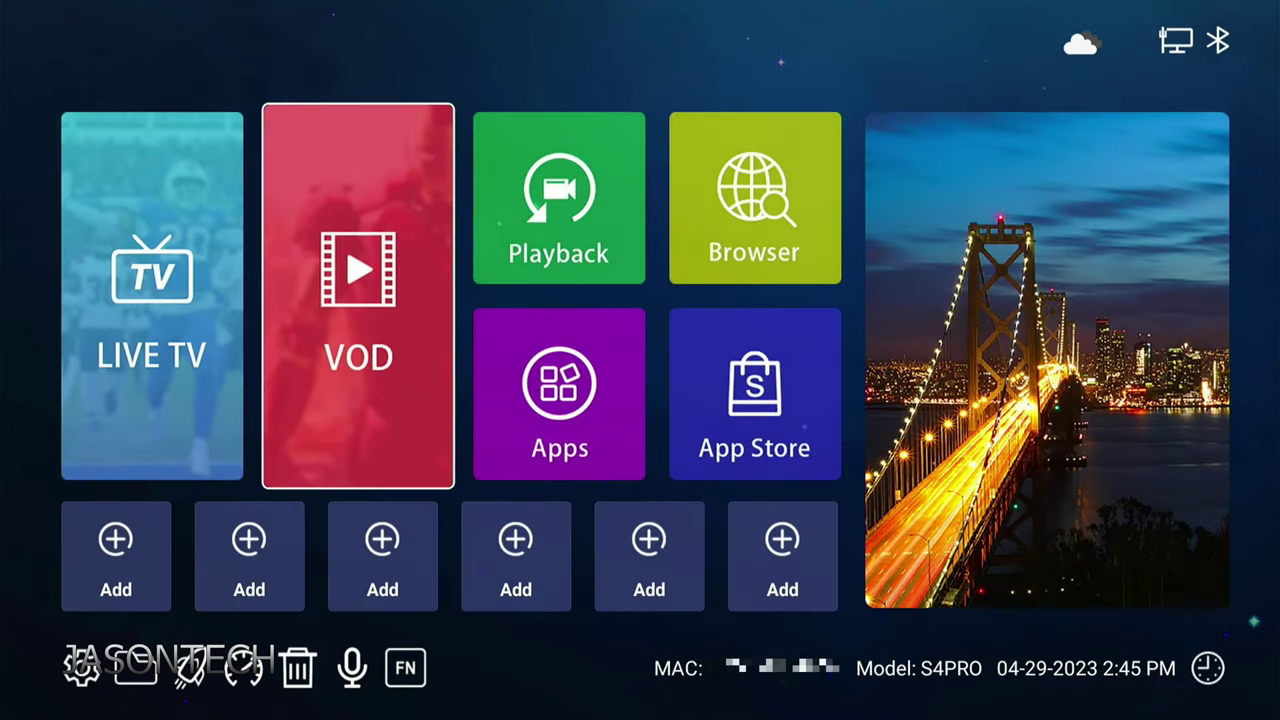
key("Return")
key("Return")
key("Right")
key("Right")
key("Right")
key("Return")
key("Escape")
key("Escape")
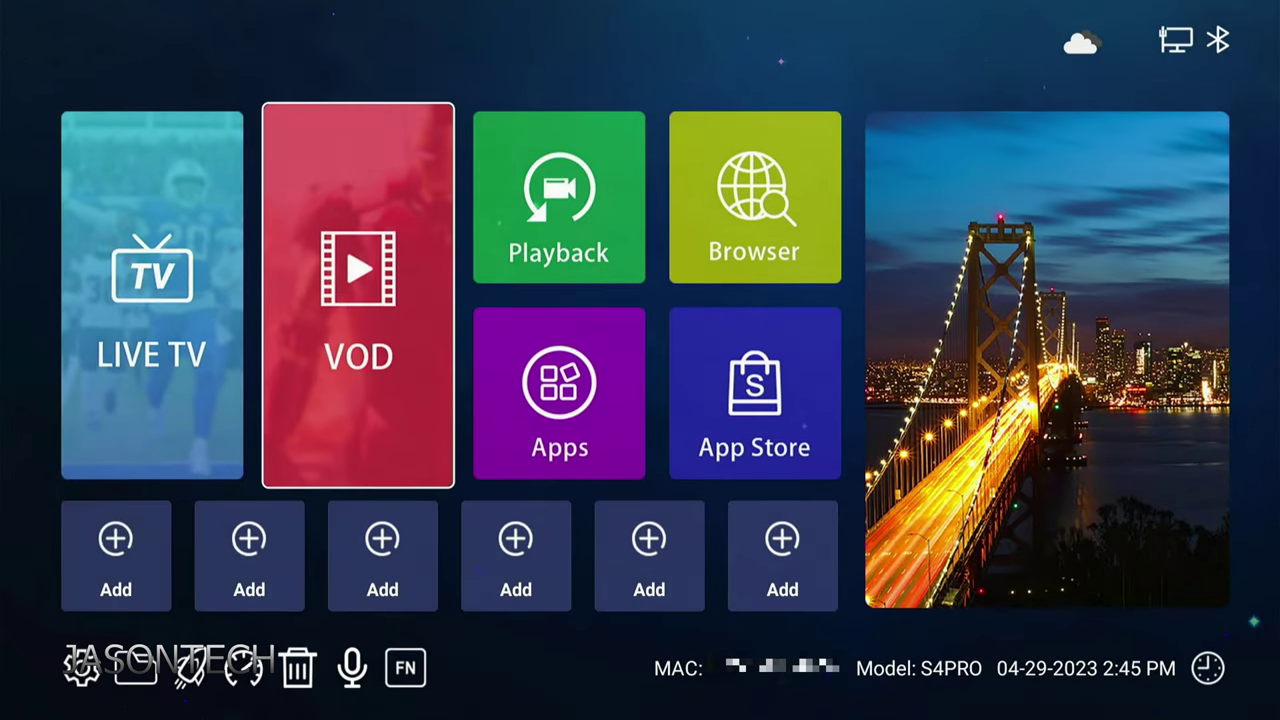
Add the Playback app to the Playback category and return to the home screen
key("Right")
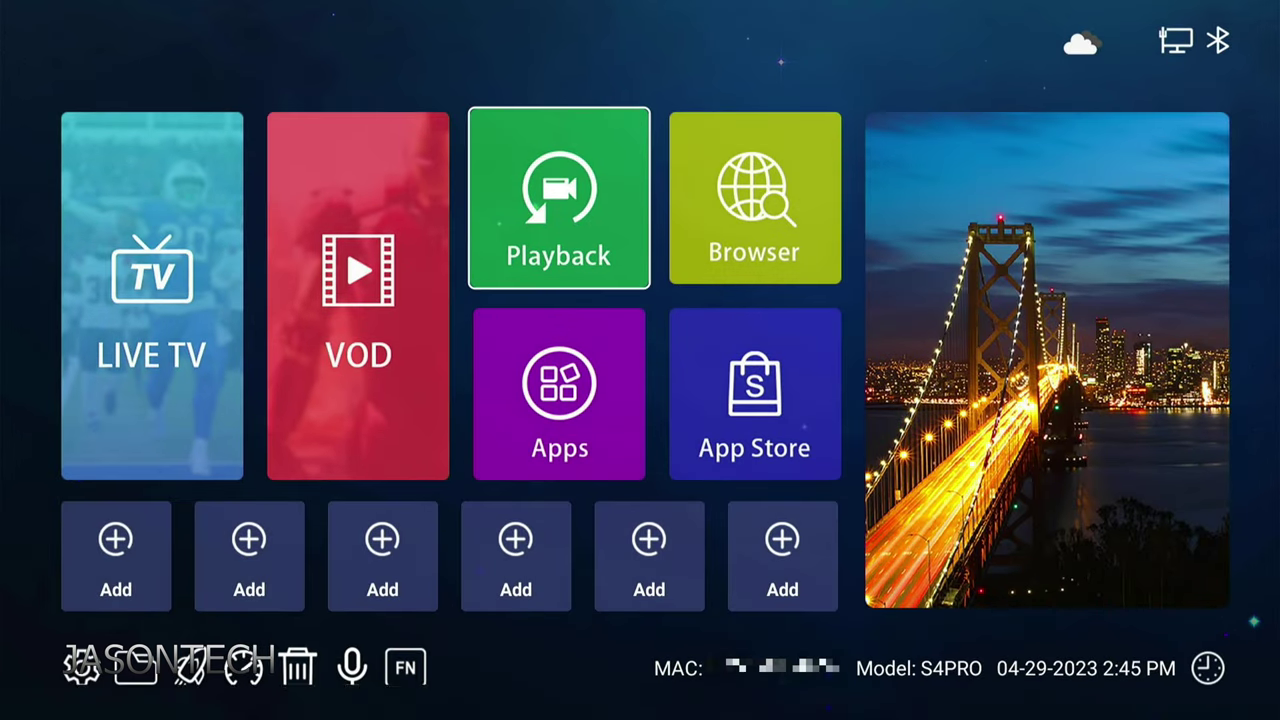
key("Return")
key("Return")
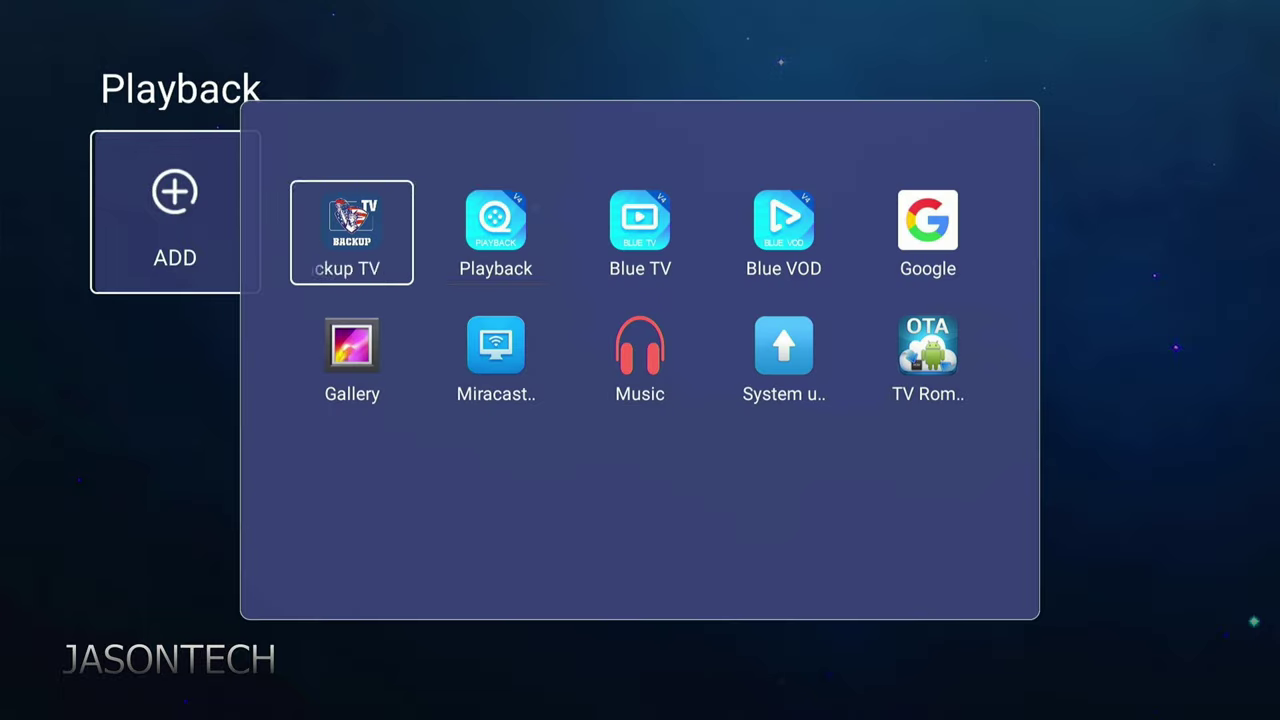
key("Right")
key("Return")
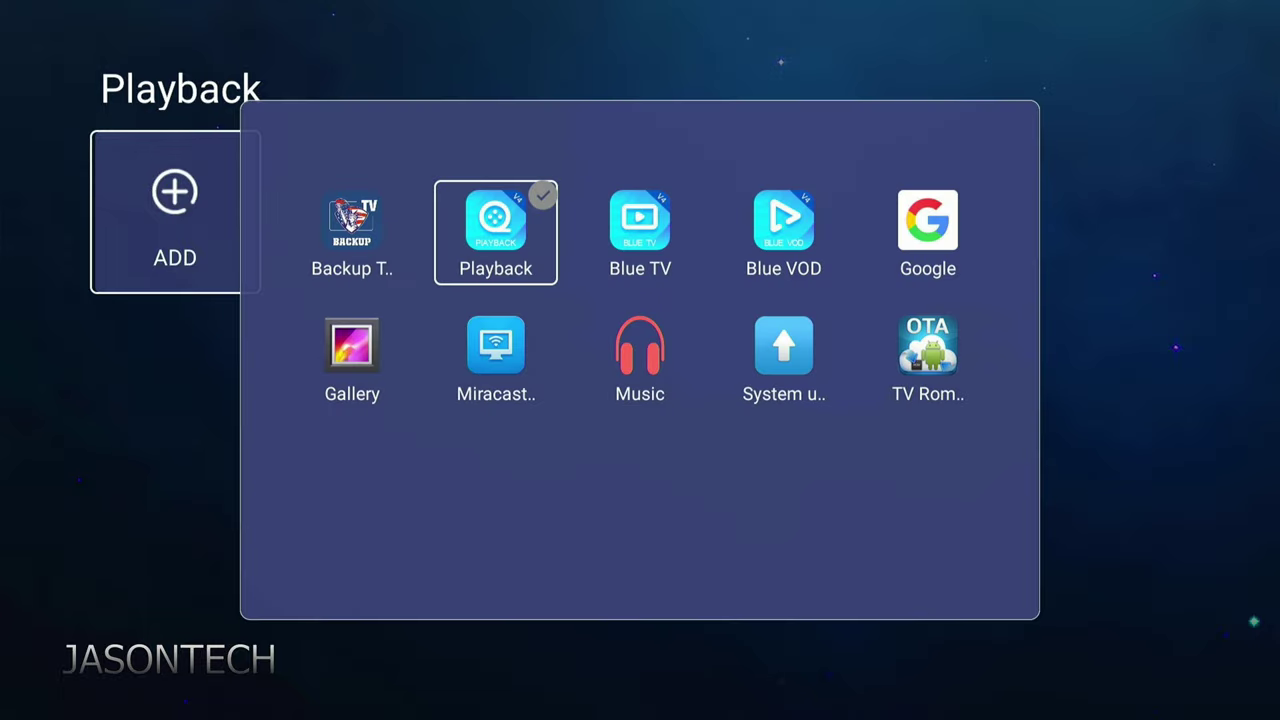
key("Escape")
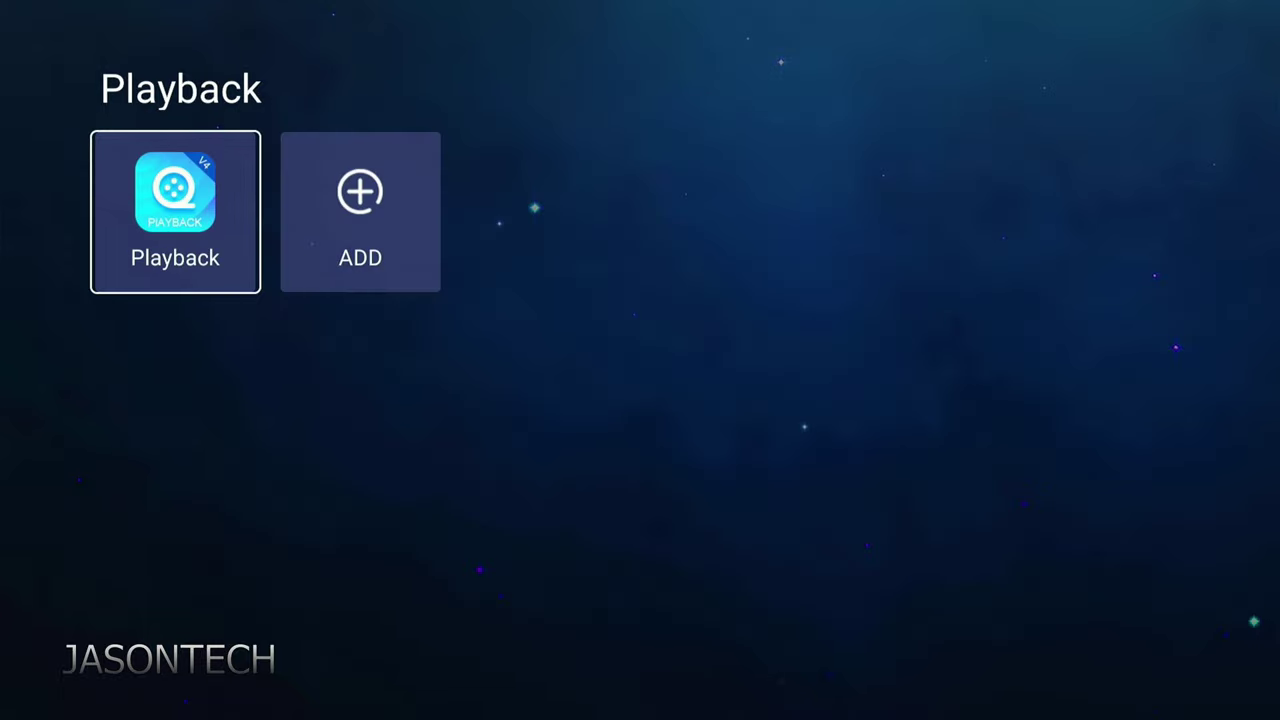
key("Escape")
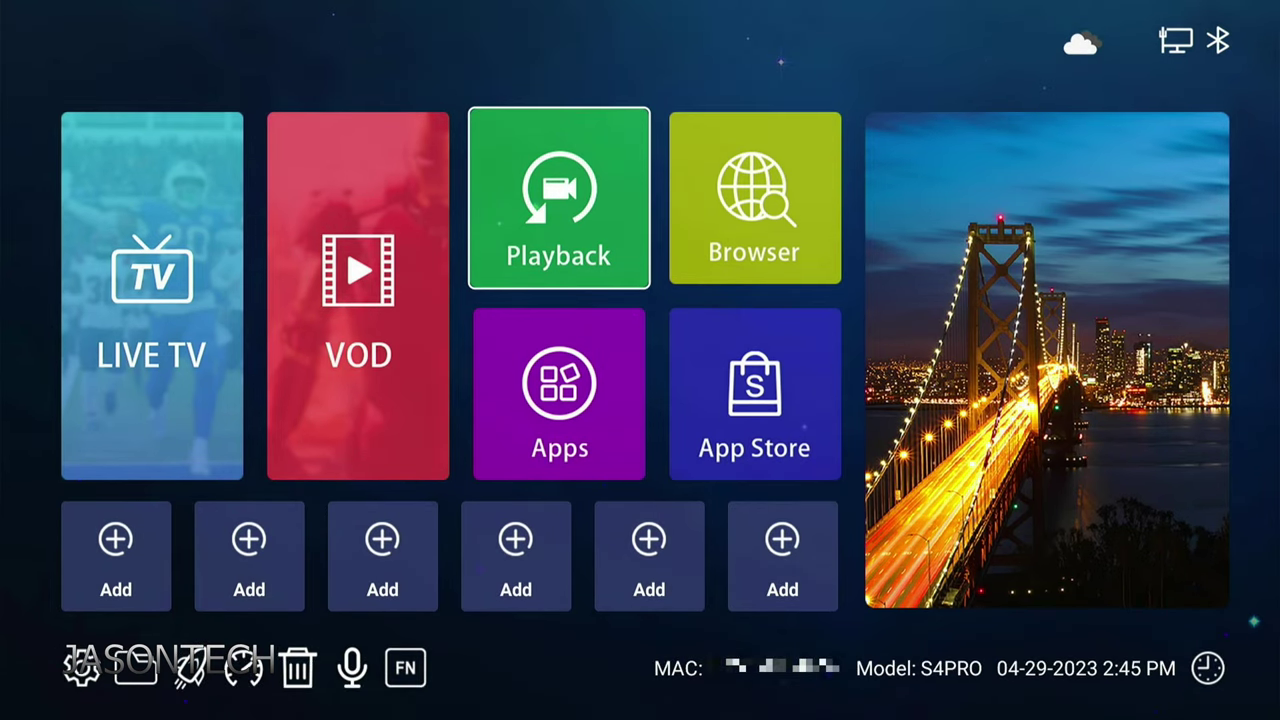
Add a Backup TV shortcut to the first empty slot in the home screen's shortcut row
key("Down")
key("Down")
key("Left")
key("Left")
key("Up")
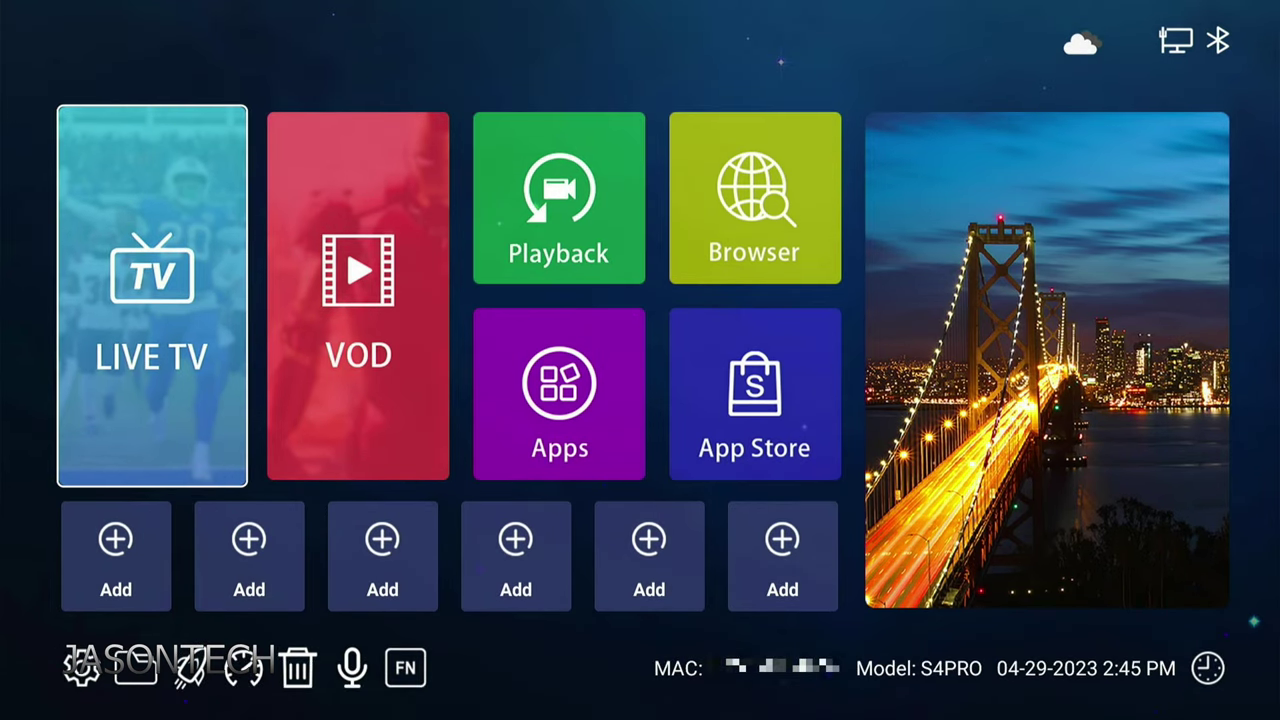
key("Down")
key("Return")
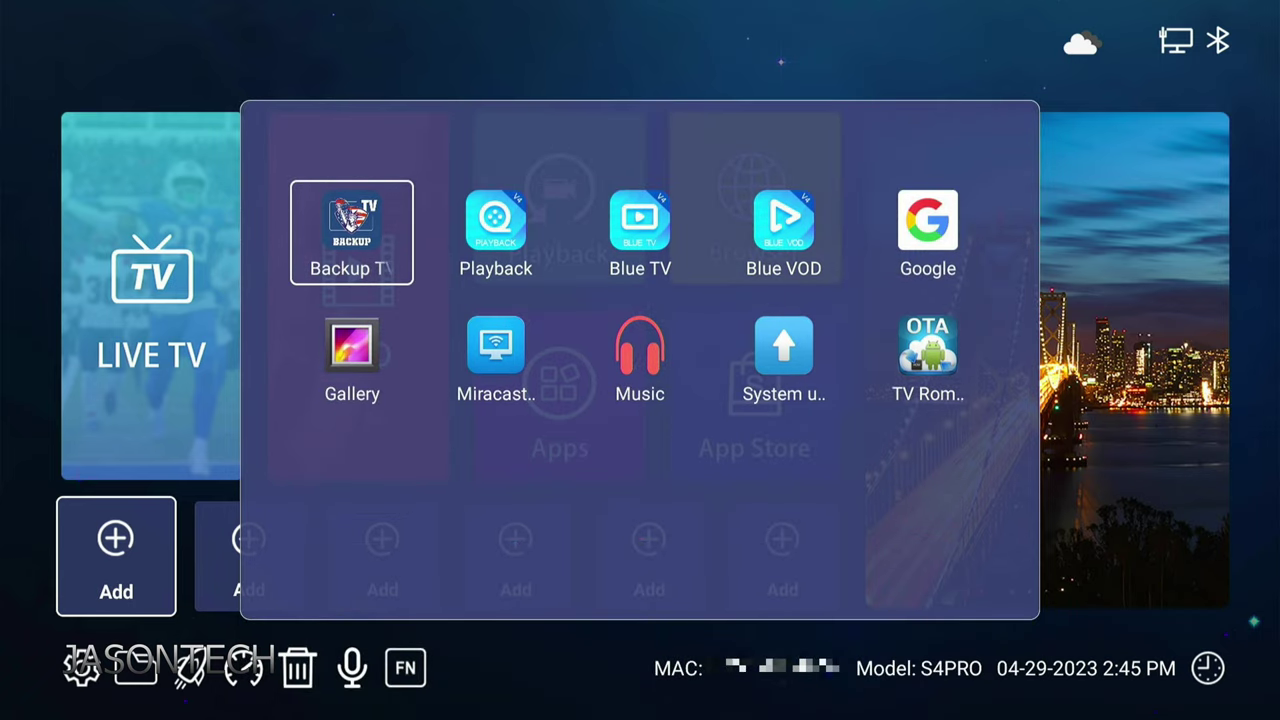
key("Return")
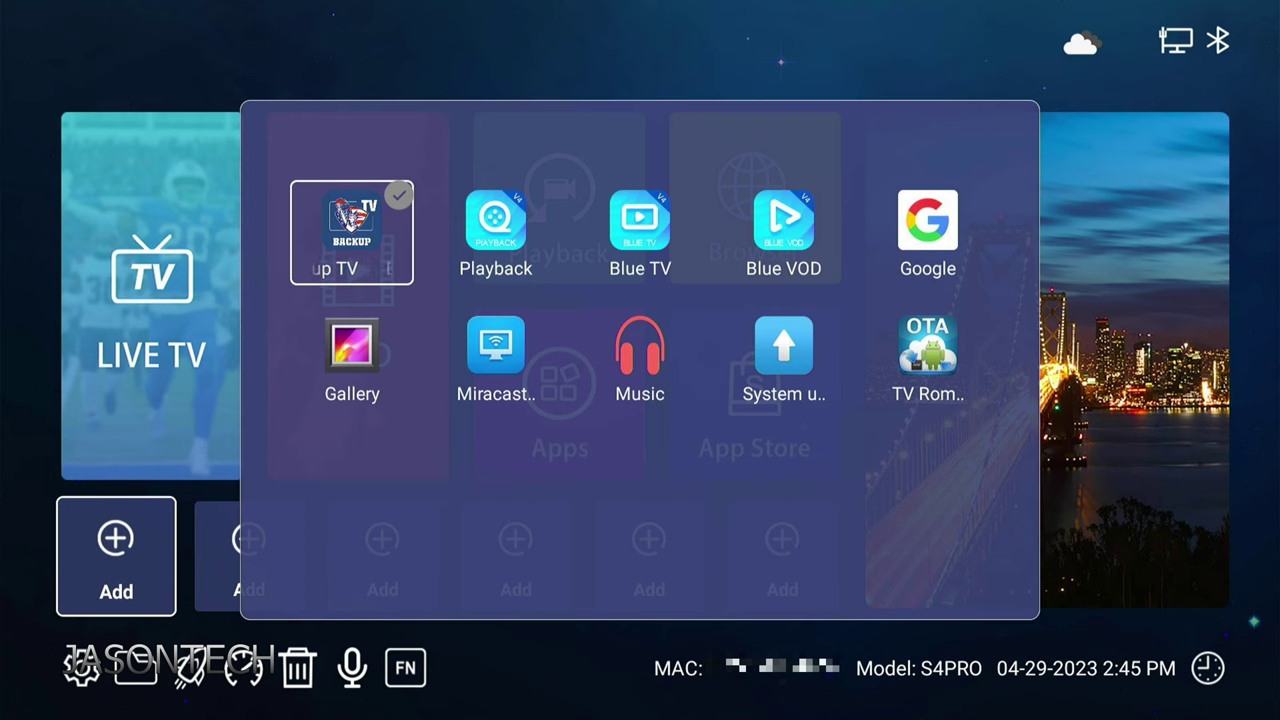
key("Escape")
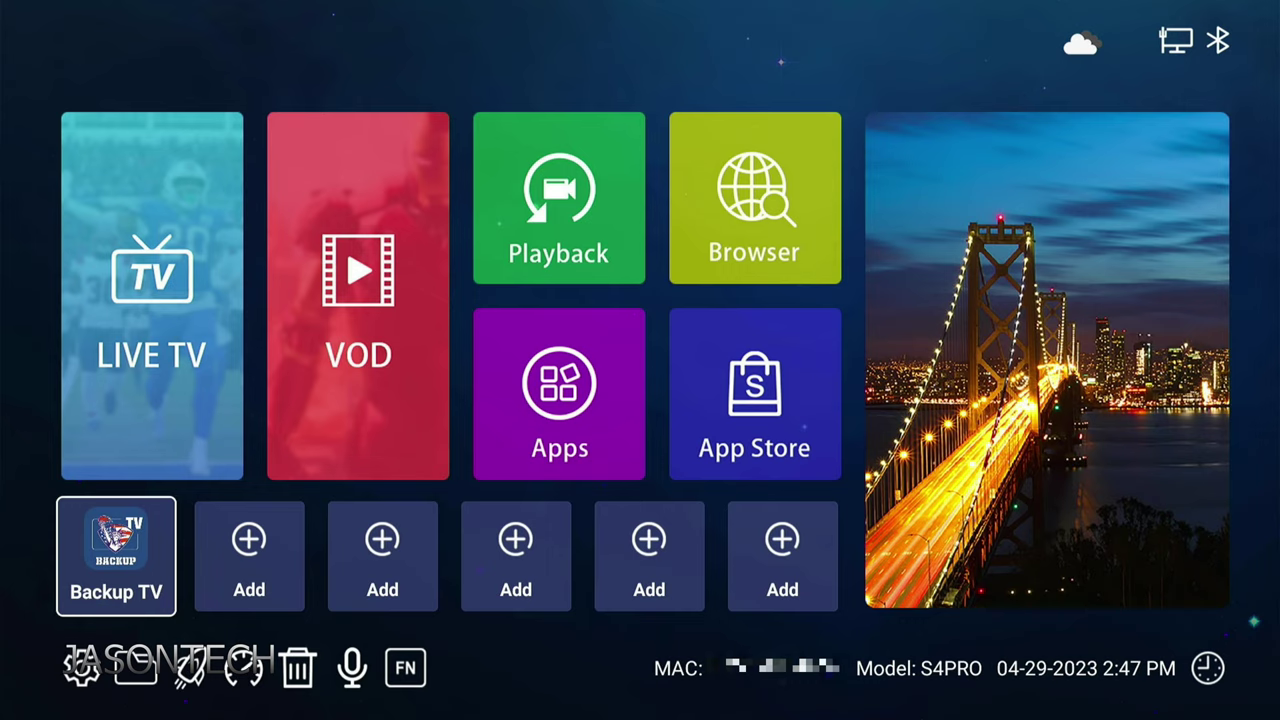
Launch the VOD app with the voice command "VOD" and quit it, confirming the exit
key("super+s")
key("XF86Search")
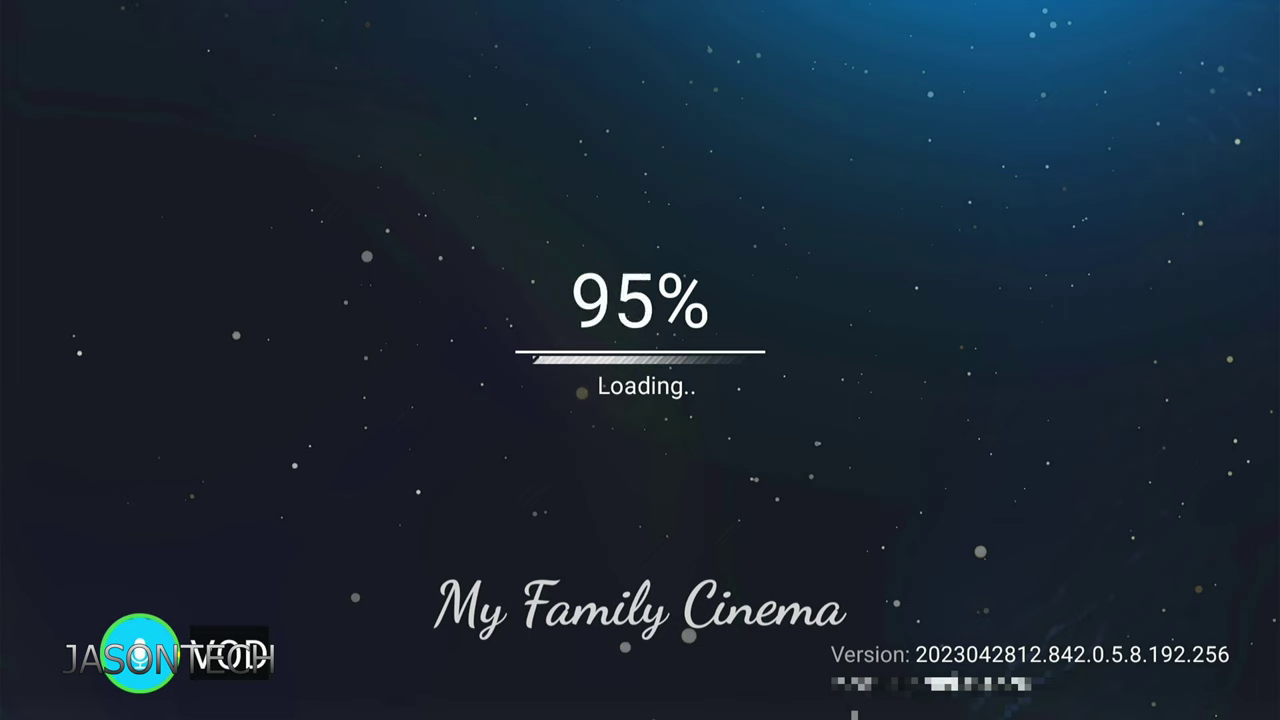
key("Escape")
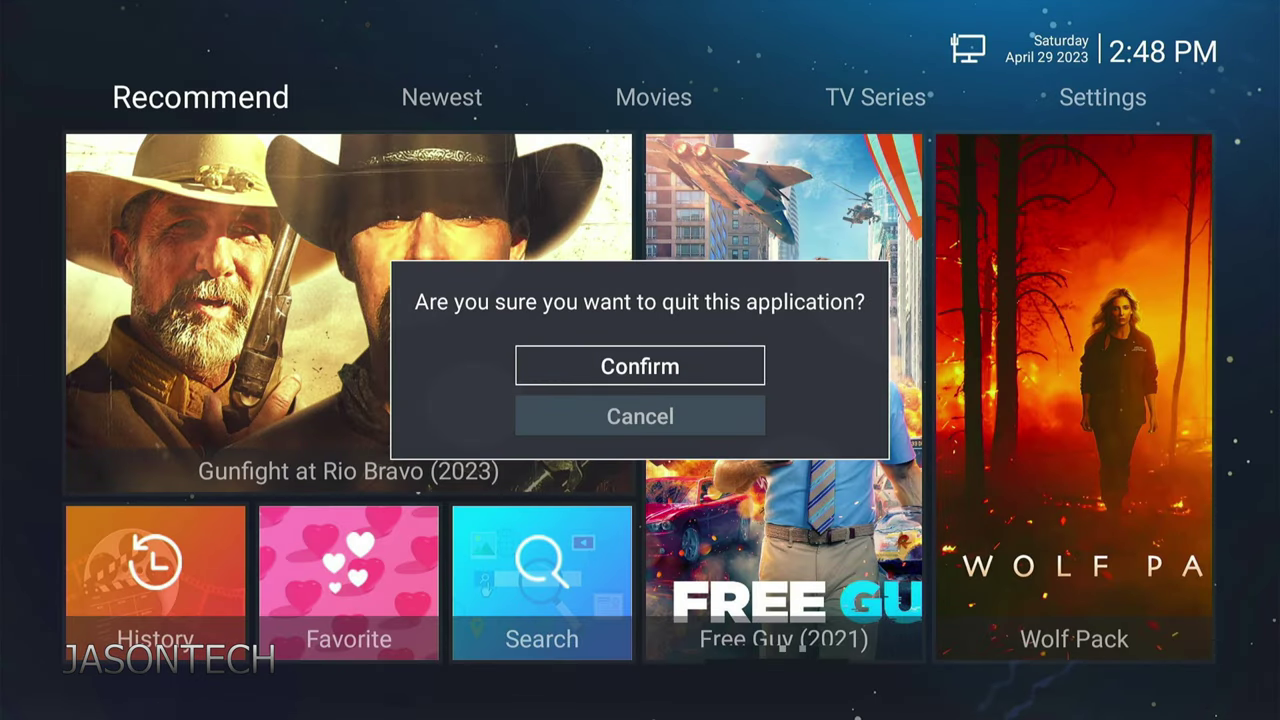
key("Return")
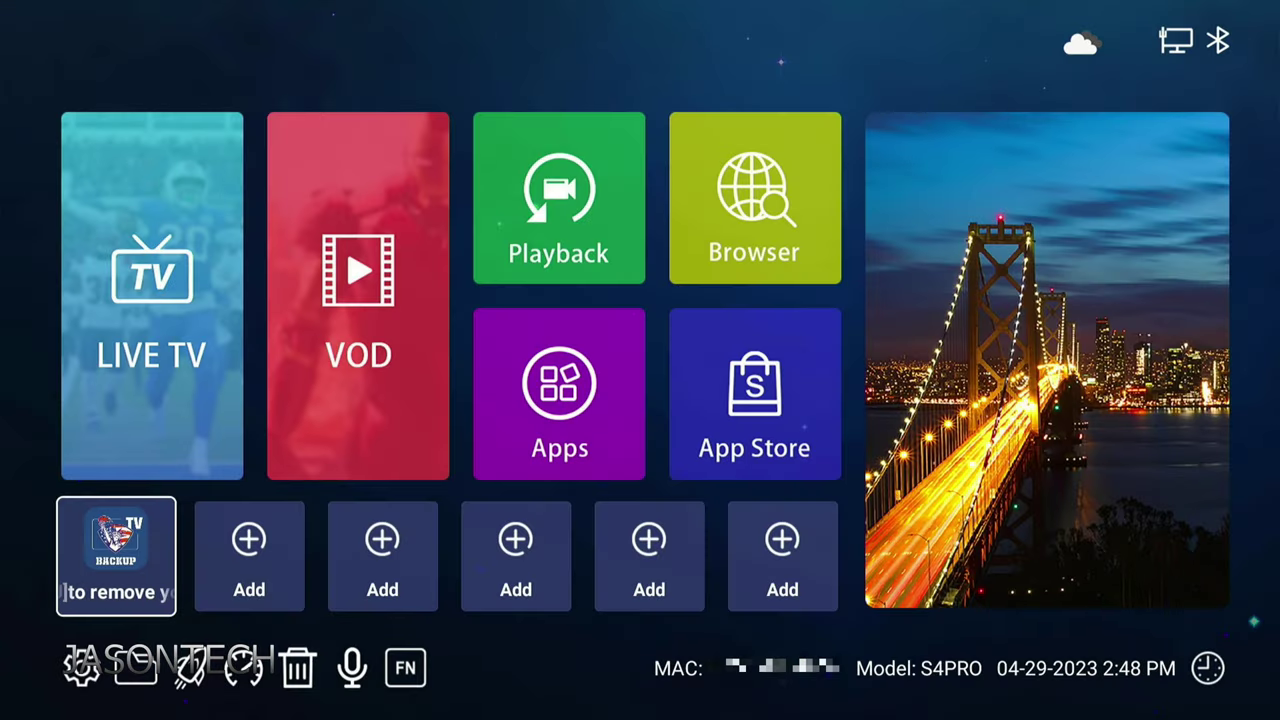
Launch the Playback app with the voice command "playback" and quit it, confirming the exit
key("XF86Search")
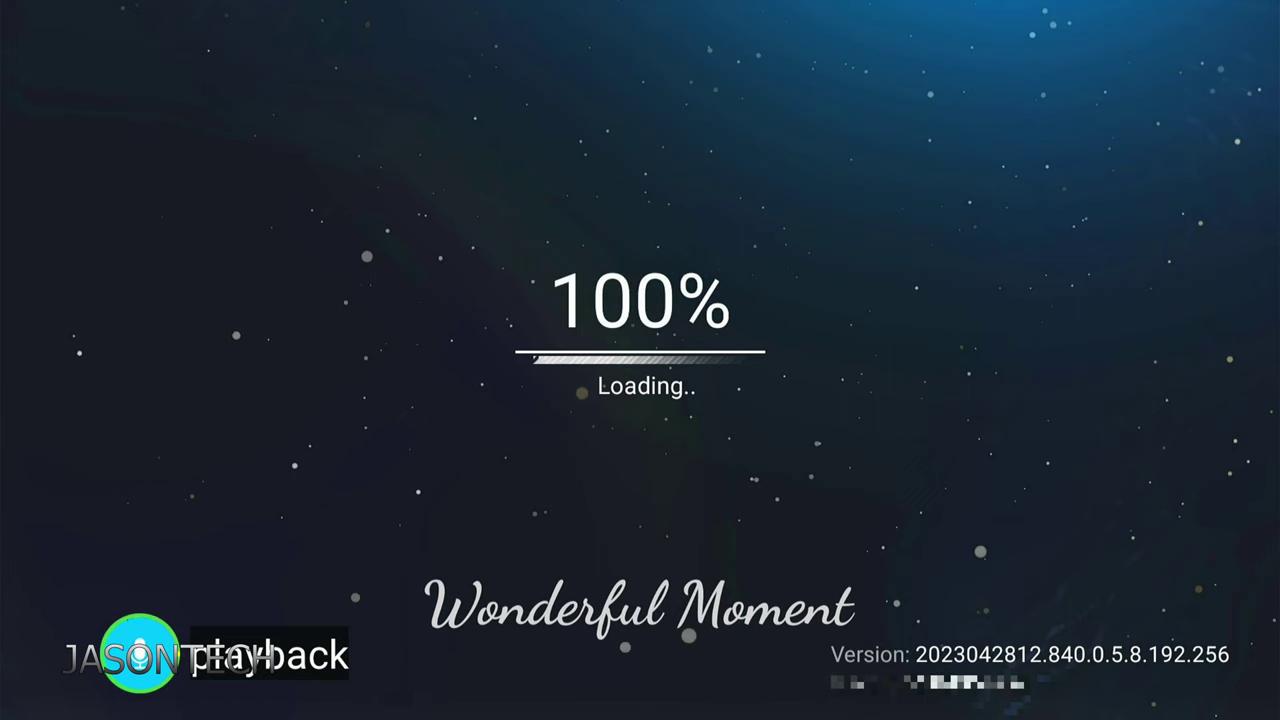
key("Escape")
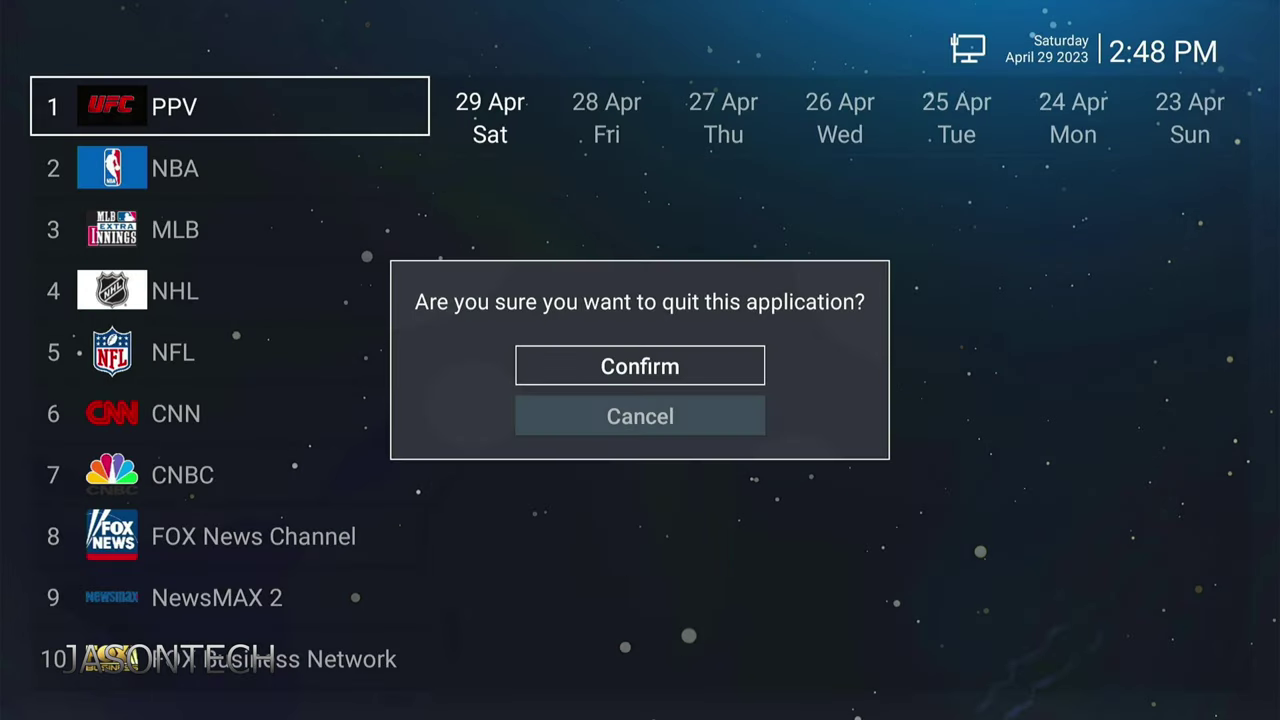
key("Return")
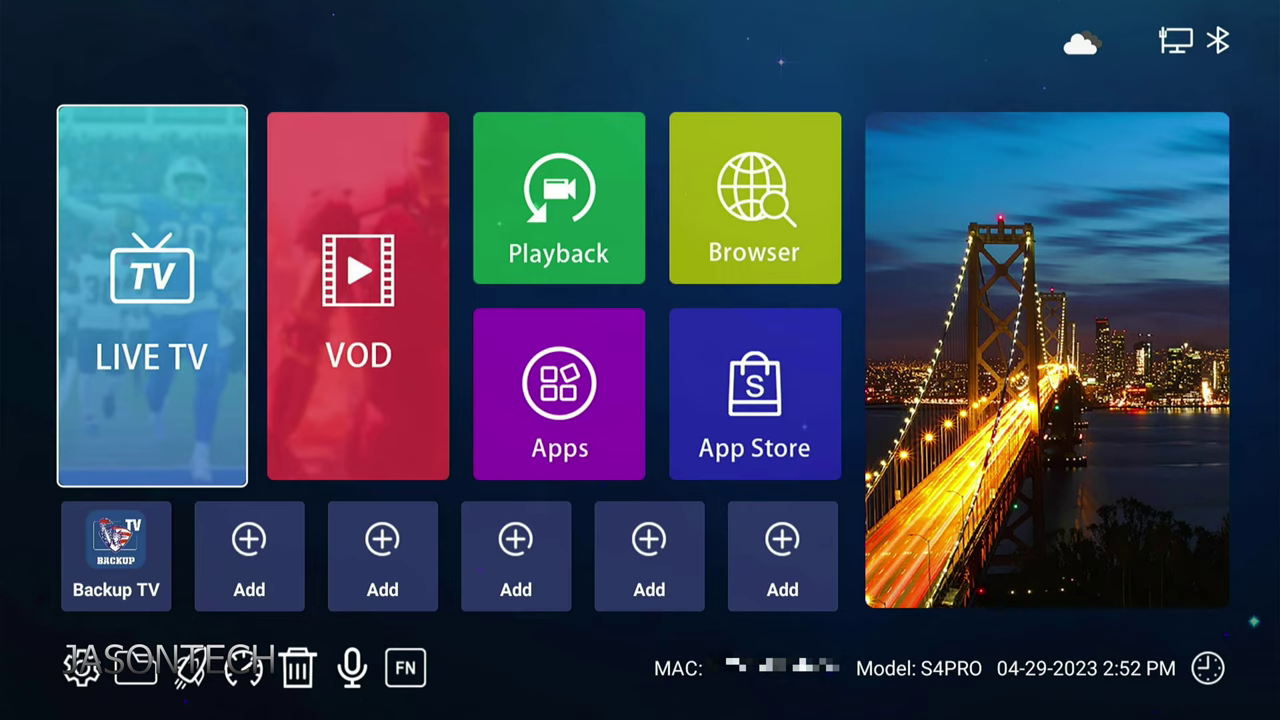
View the general categories of the system Settings and return to the home screen
left_click(80, 670)
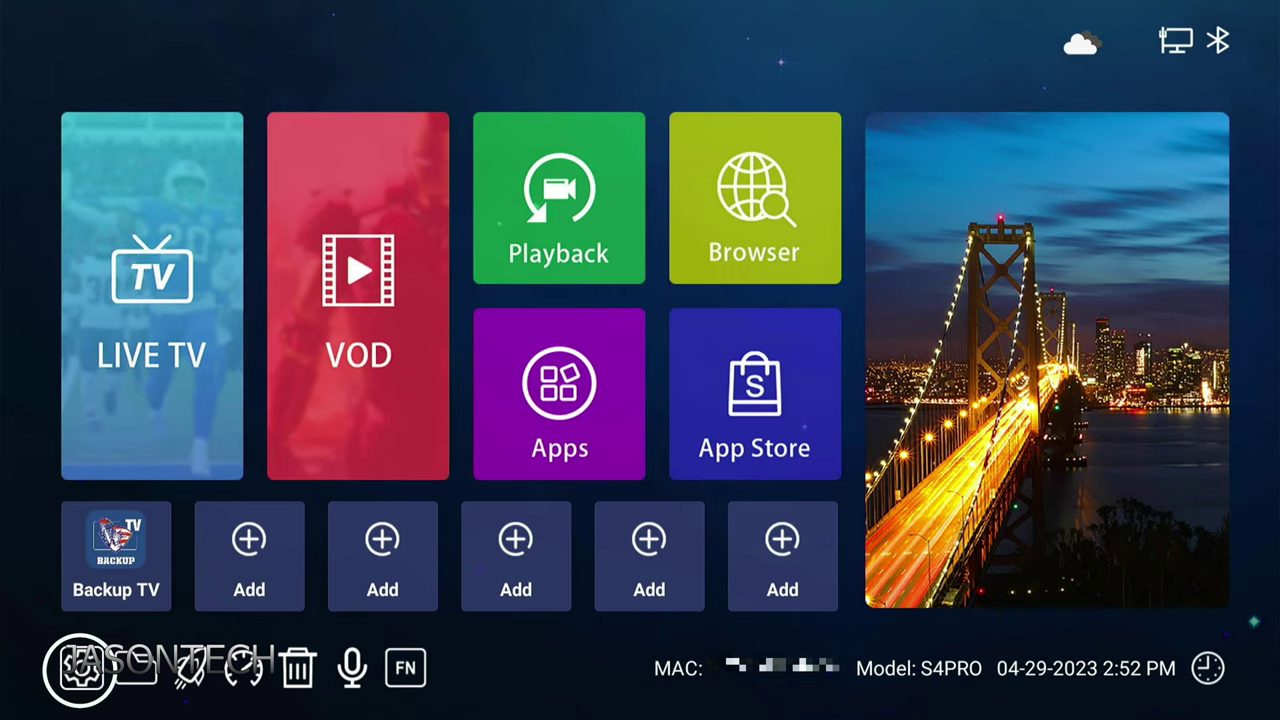
key("Return")
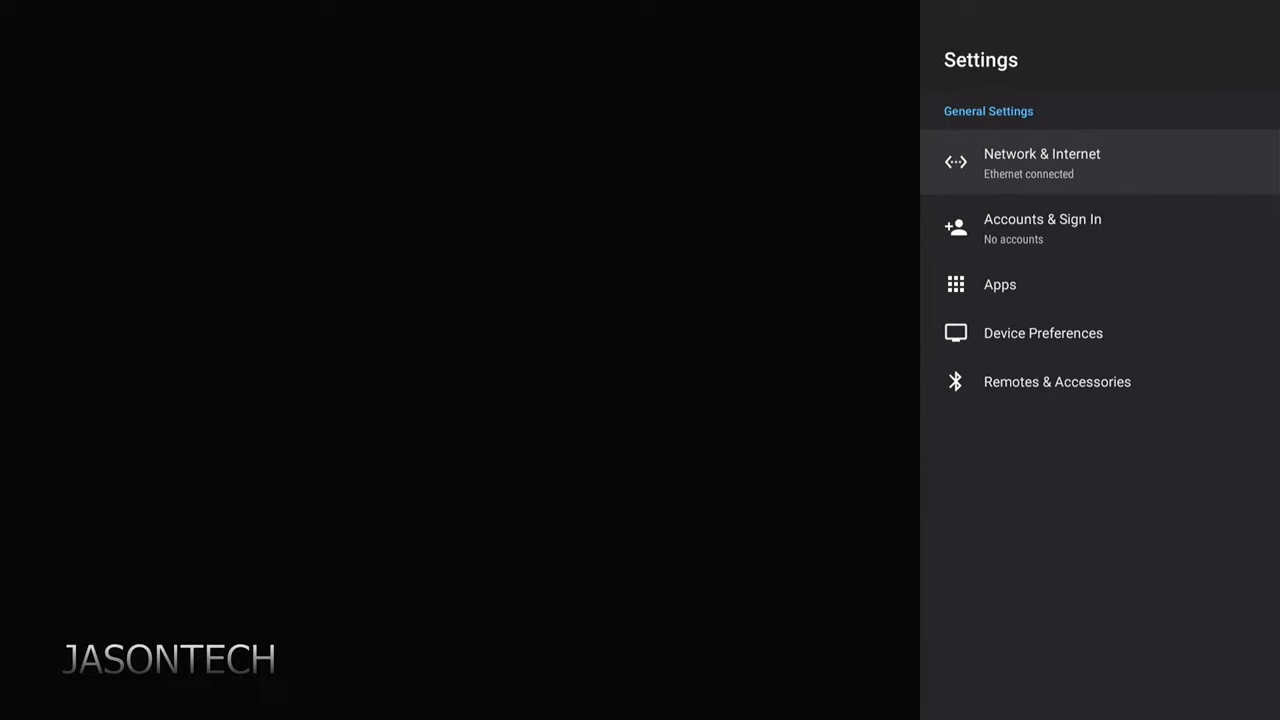
key("Escape")
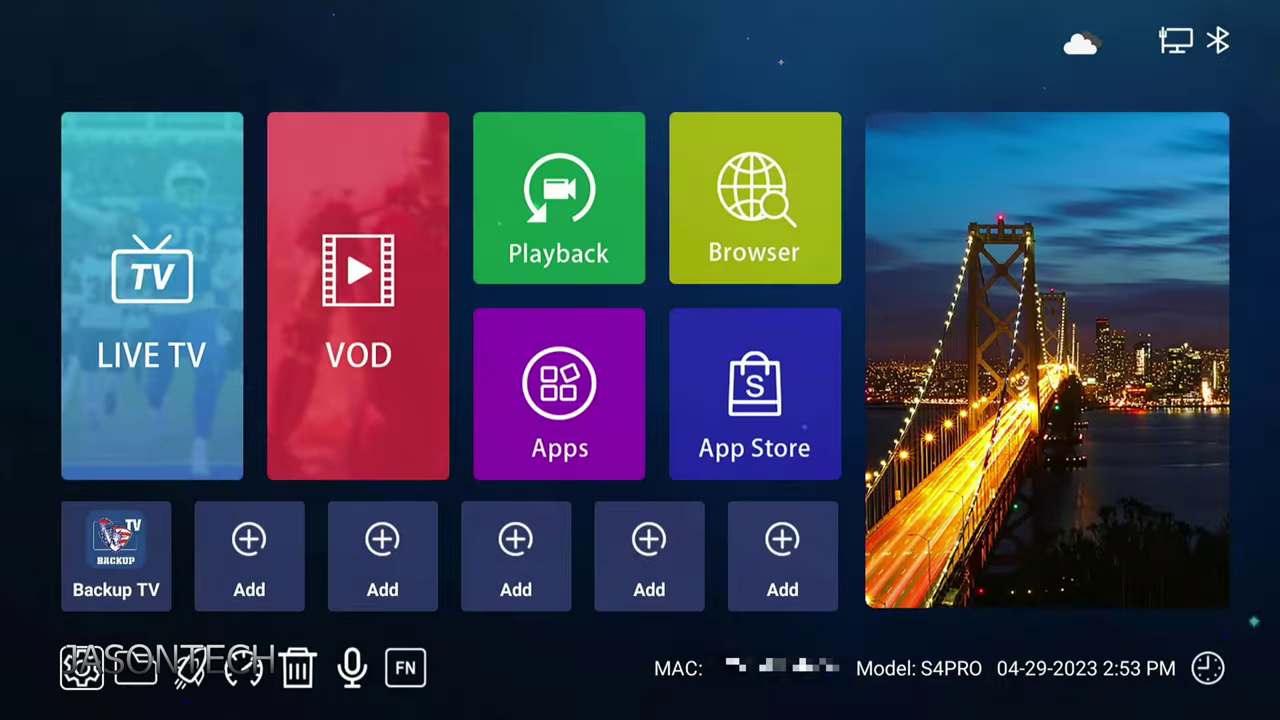
View the storage devices in the file manager and return to the home screen
left_click(135, 670)
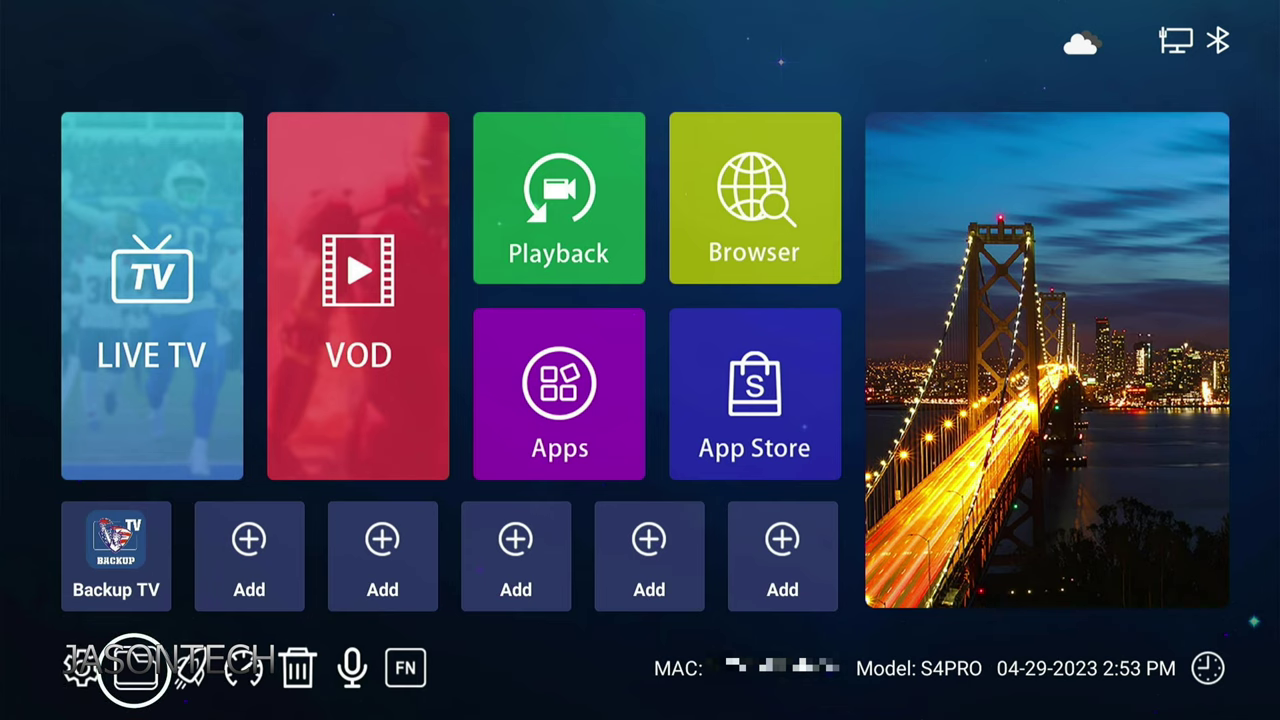
key("Return")
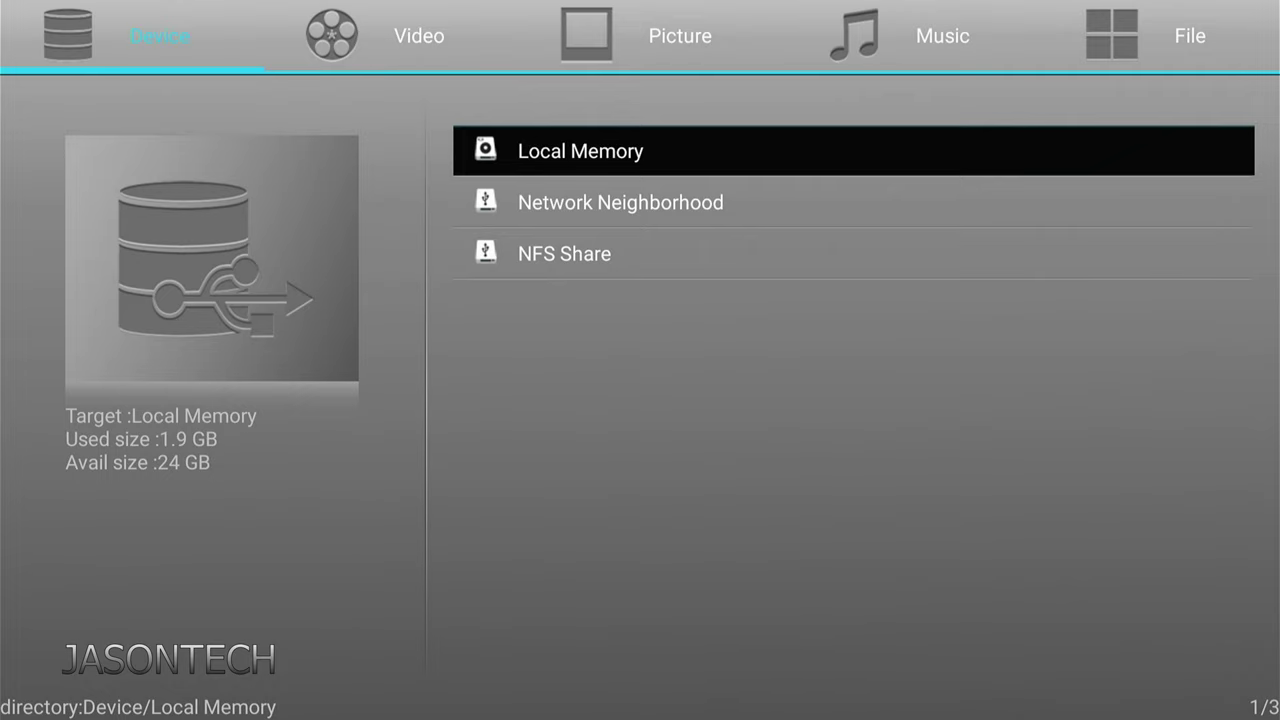
key("Escape")
Clean up the system memory and installation package residue, and reopen the cleaner to check the result
key("Right")
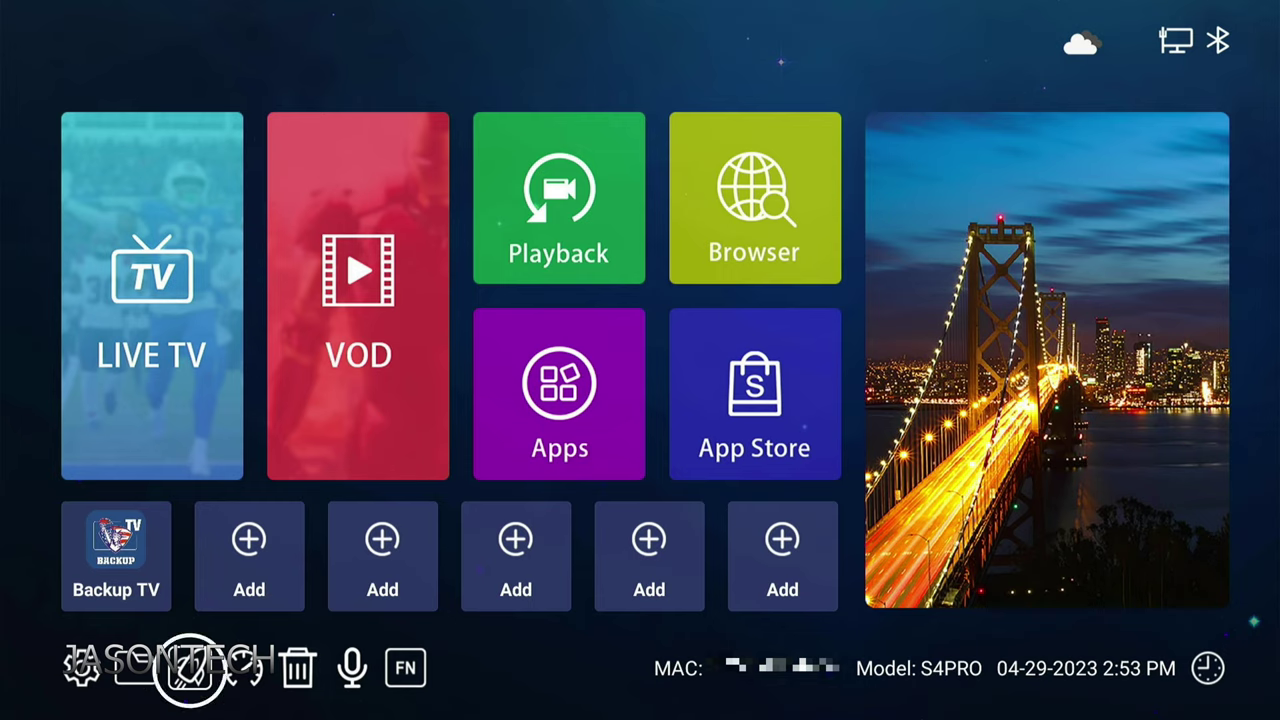
key("Return")
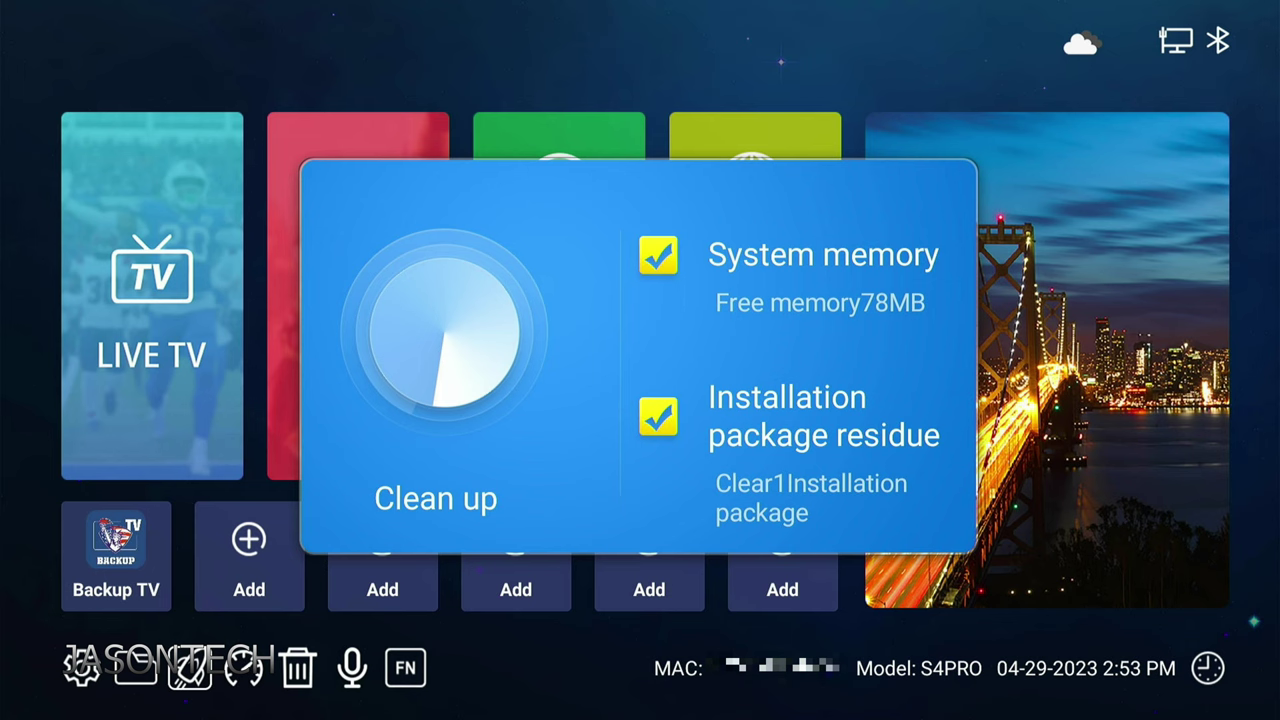
key("Return")
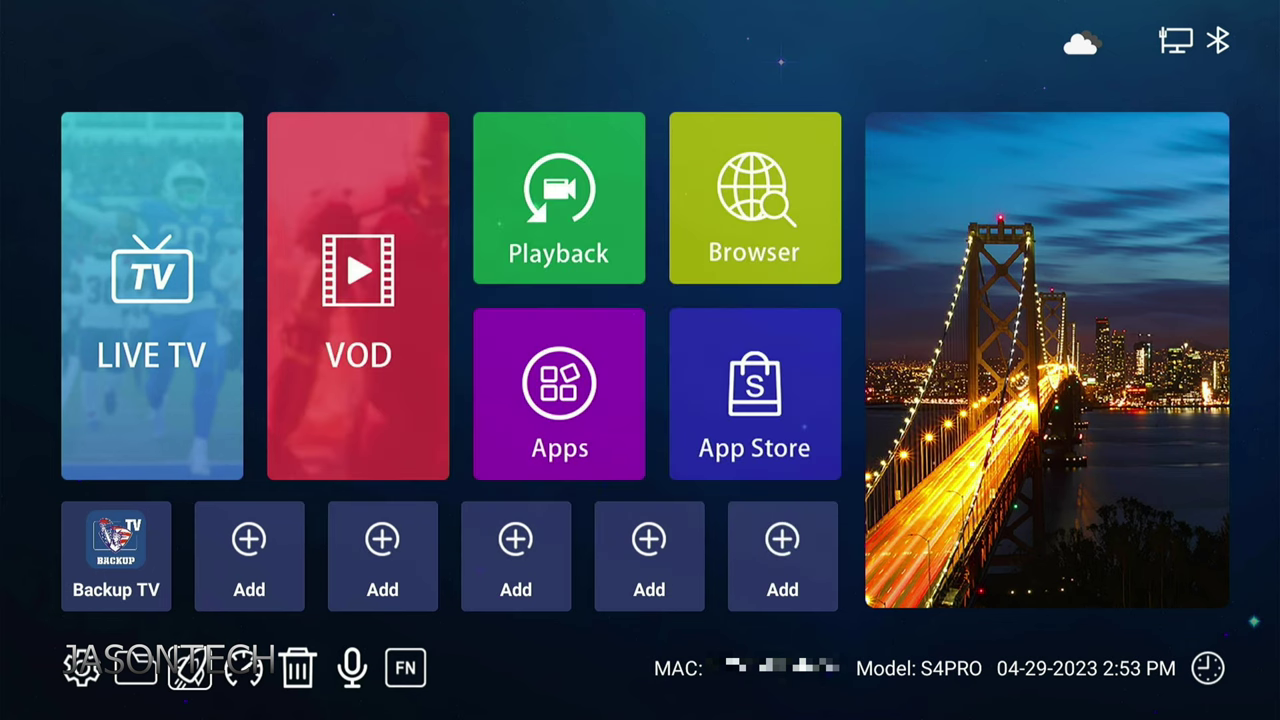
key("Return")
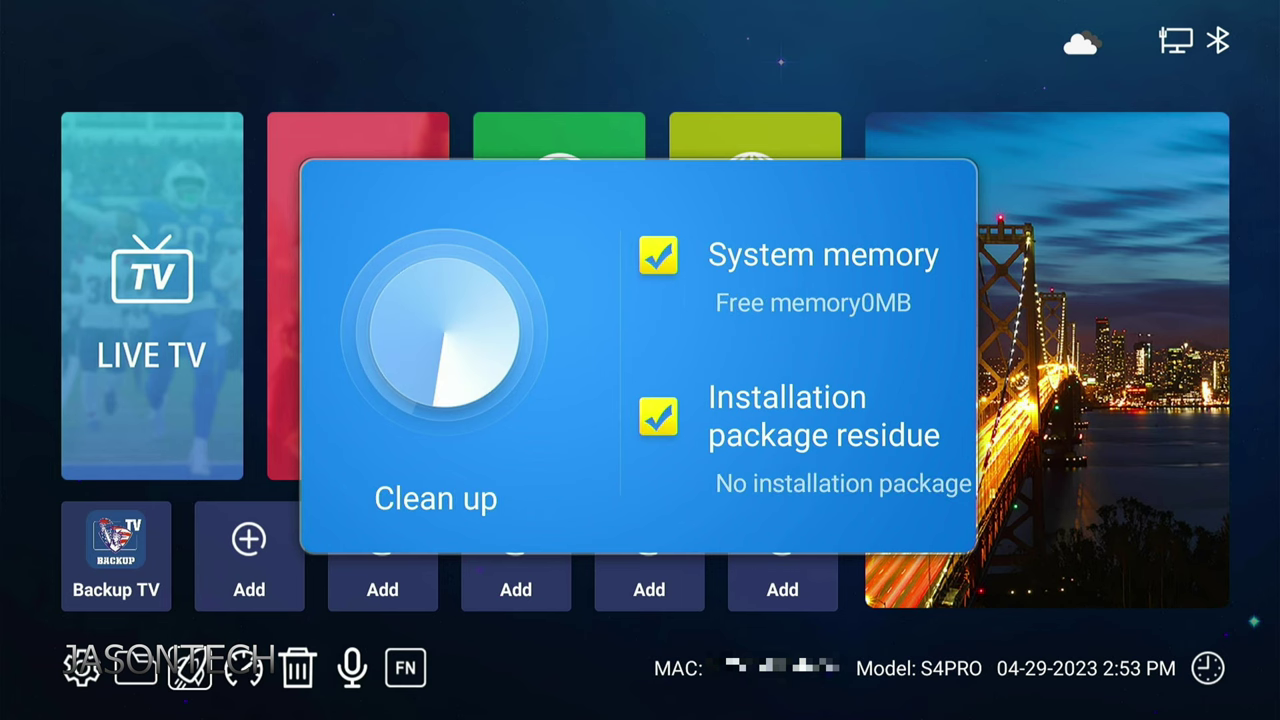
Launch the speed test shortcut from the home screen and accept Chrome's welcome terms
key("Return")
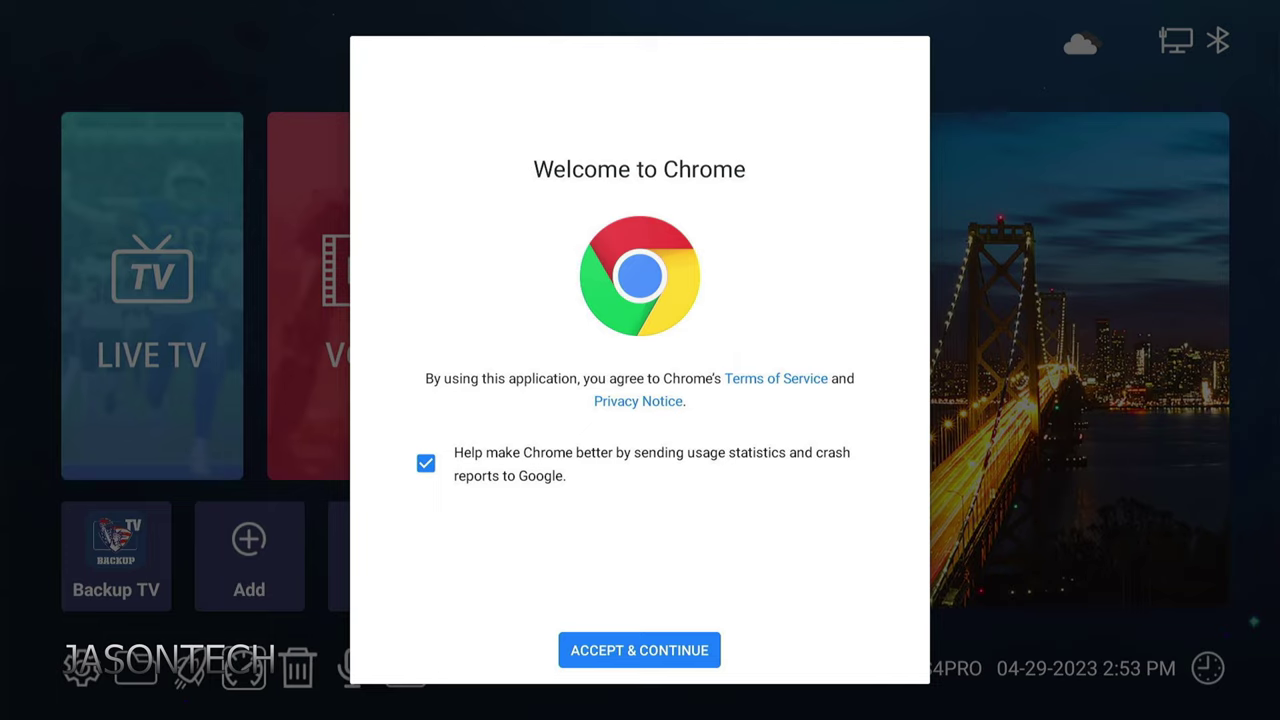
key("Down")
key("Down")
key("Down")
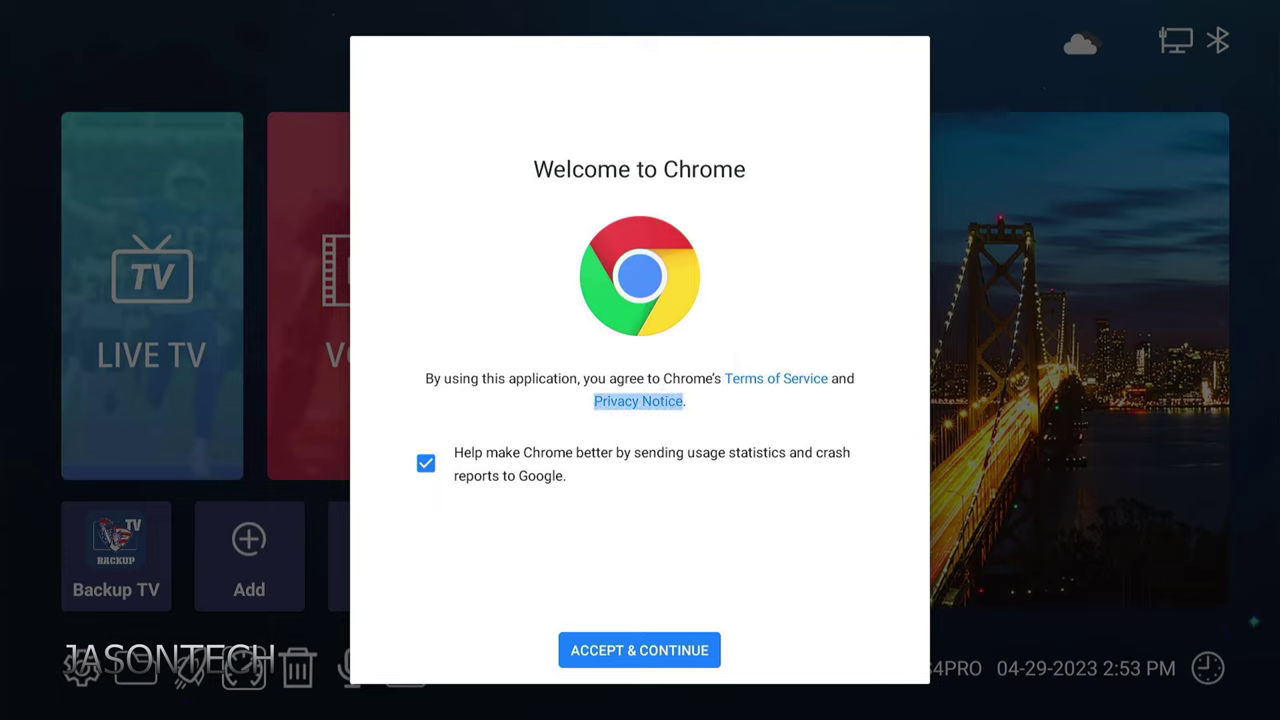
key("Return")
key("Down")
key("Return")
key("Down")
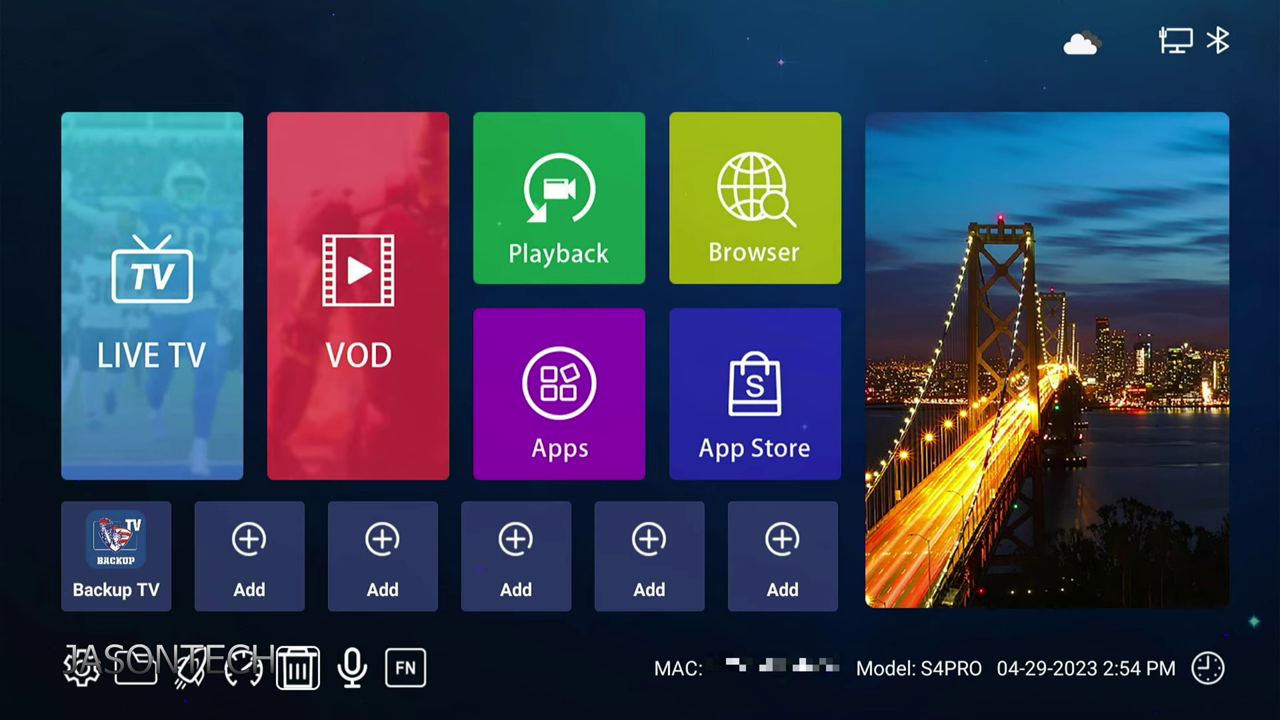
Review the removable apps in the uninstaller, close it without removing any, and go to the voice assistant shortcut
key("Return")
key("Right")
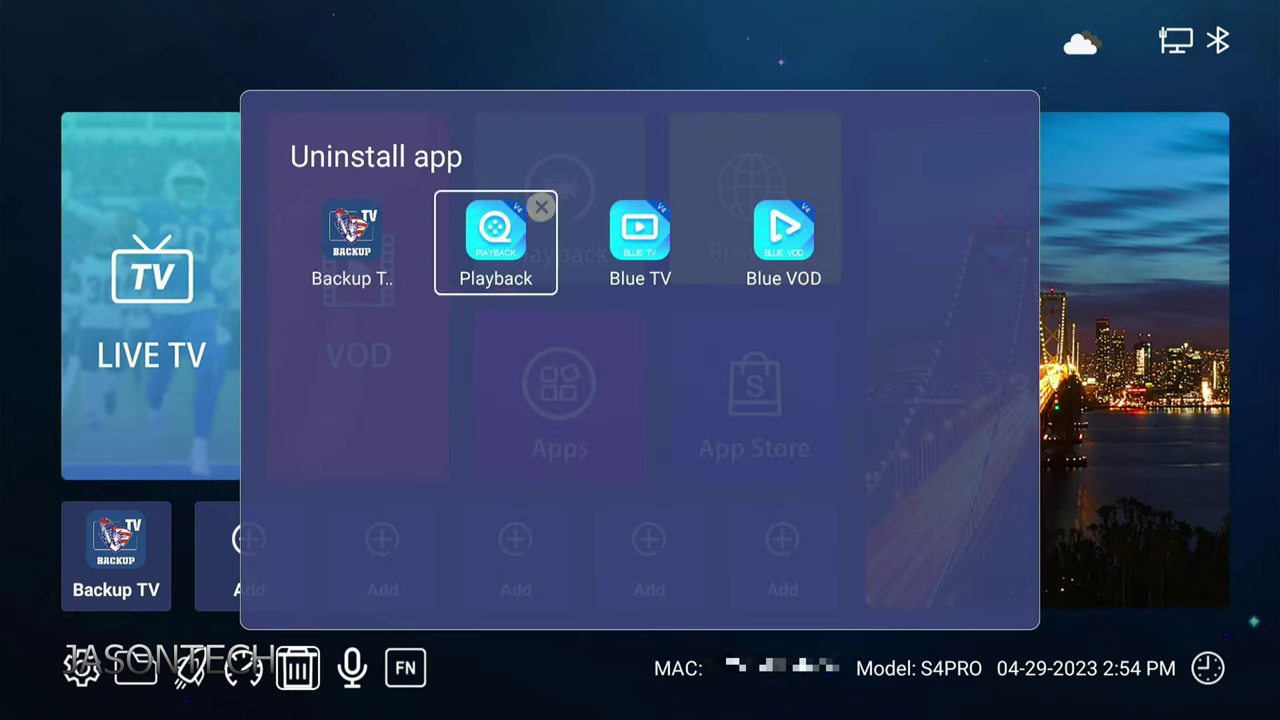
key("Right")
key("Right")
key("Left")
key("Left")
key("Left")
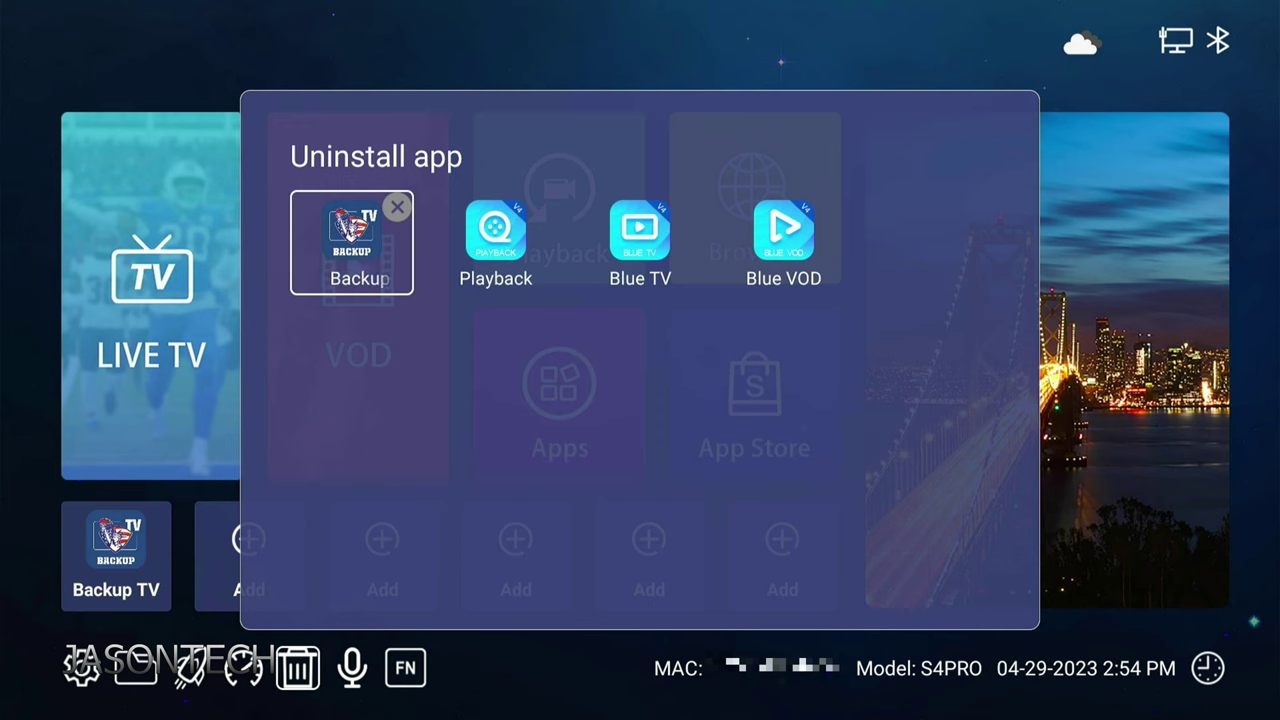
key("Escape")
key("Right")
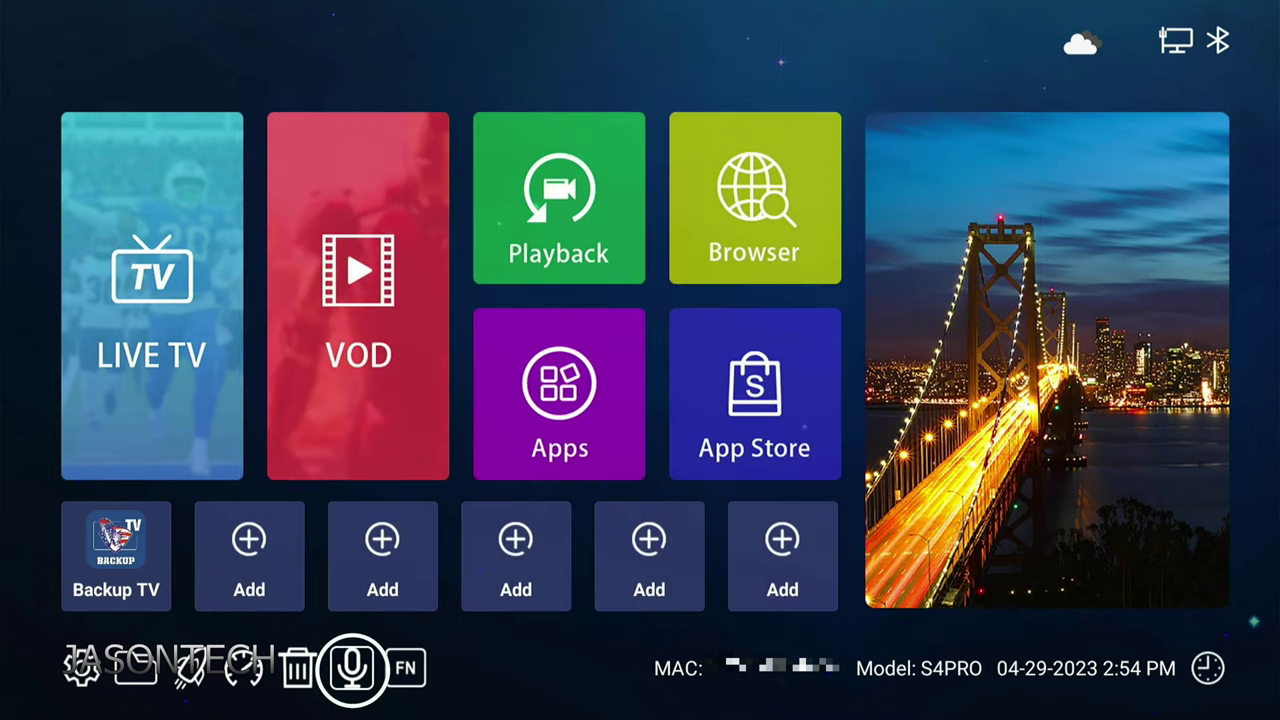